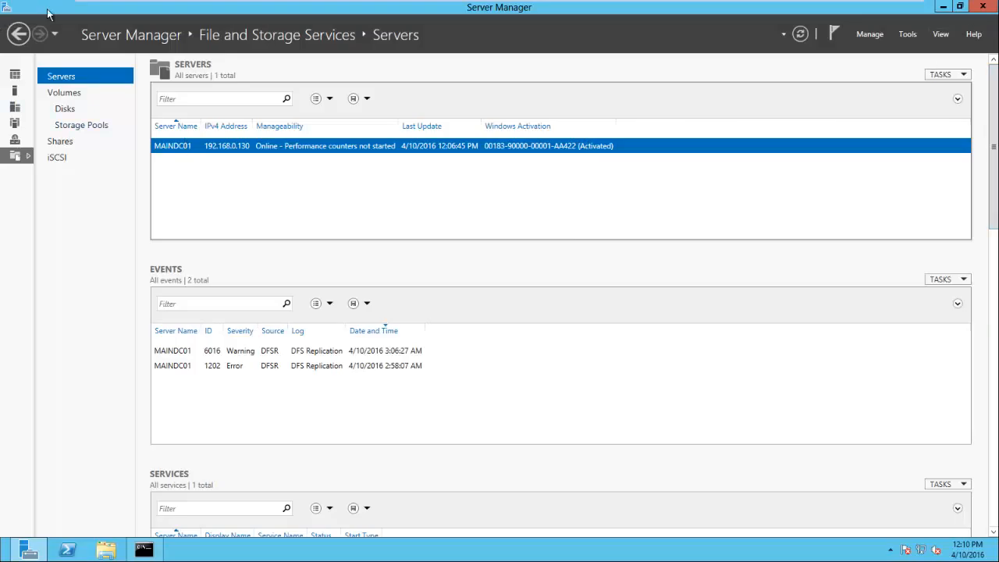
Check the local server's properties and open the iSCSI page of File and Storage Services
{"action": "left_click", "coordinate": [21, 94]}
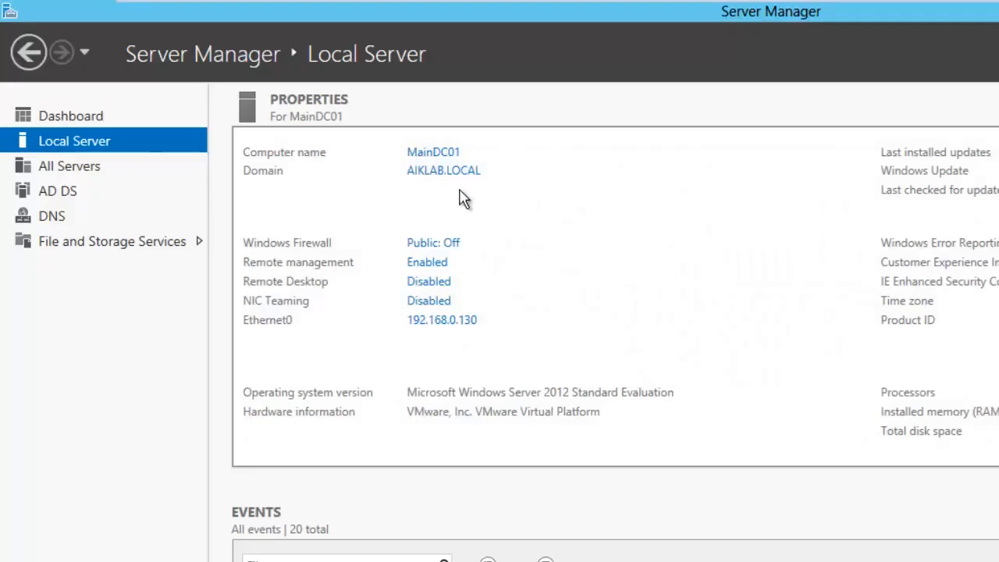
{"action": "left_click", "coordinate": [131, 246]}
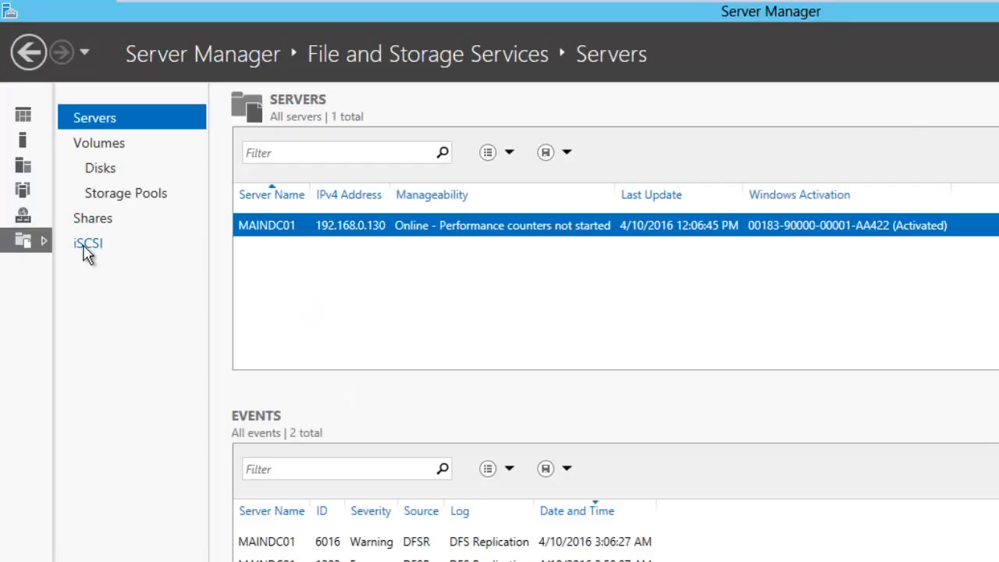
{"action": "left_click", "coordinate": [87, 247]}
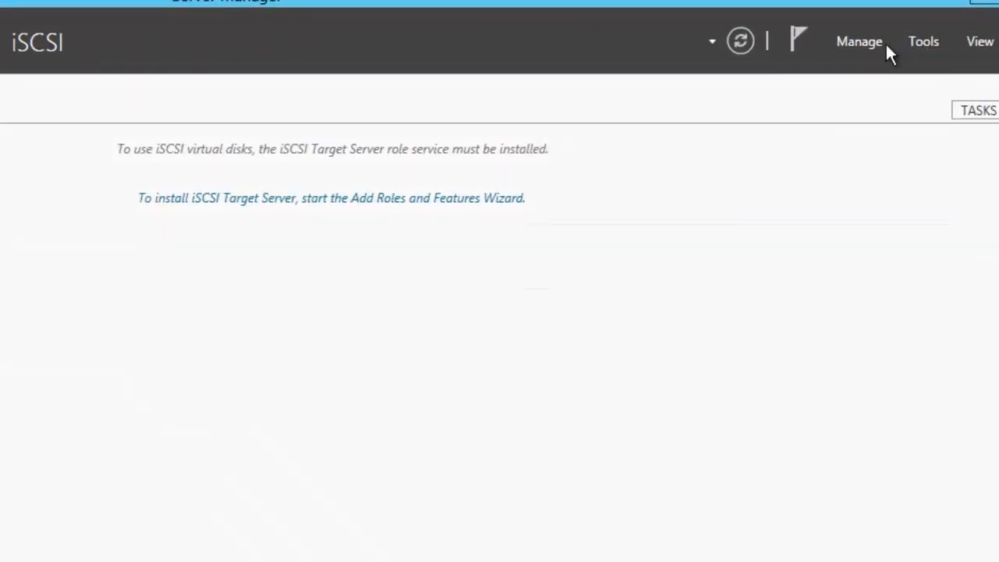
Start adding roles and features with a role-based installation on MainDC01.AIKLAB.LOCAL from the server pool
{"action": "left_click", "coordinate": [866, 44]}
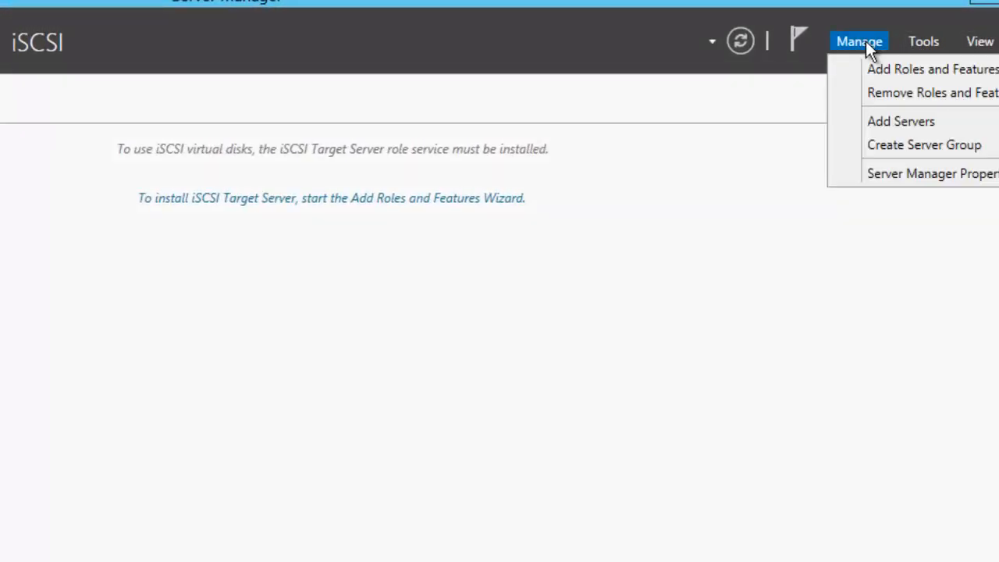
{"action": "left_click", "coordinate": [894, 72]}
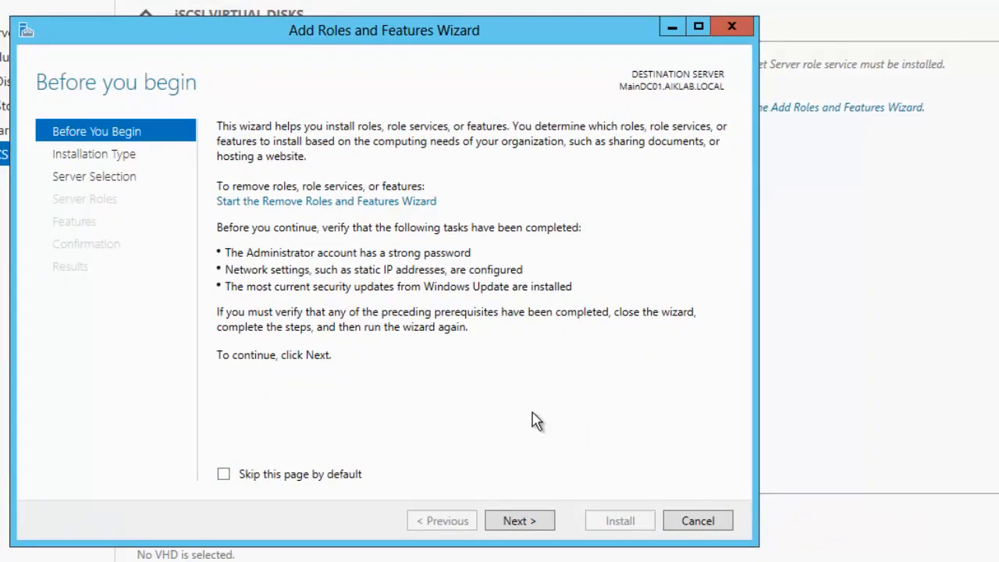
{"action": "left_click", "coordinate": [520, 528]}
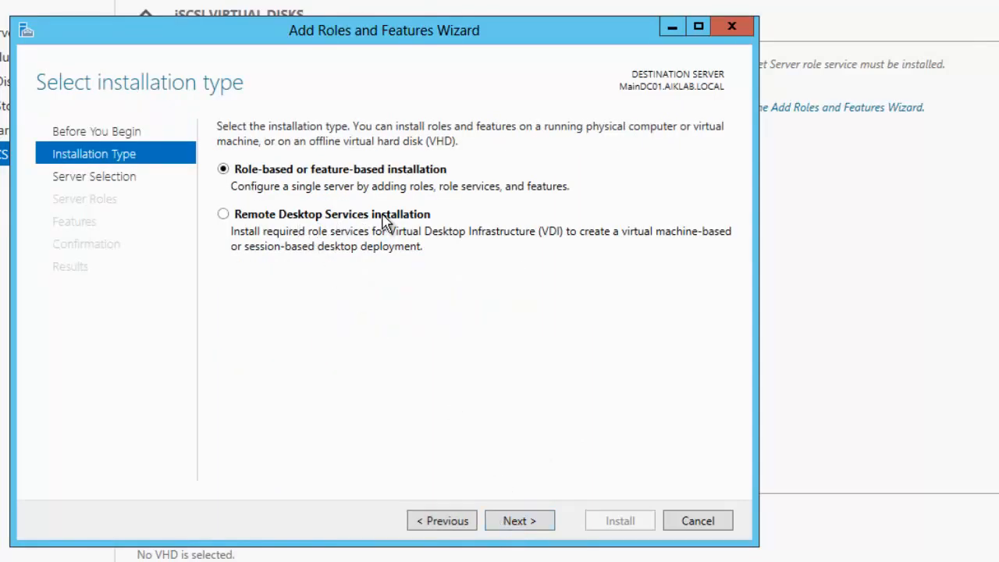
{"action": "left_click", "coordinate": [528, 523]}
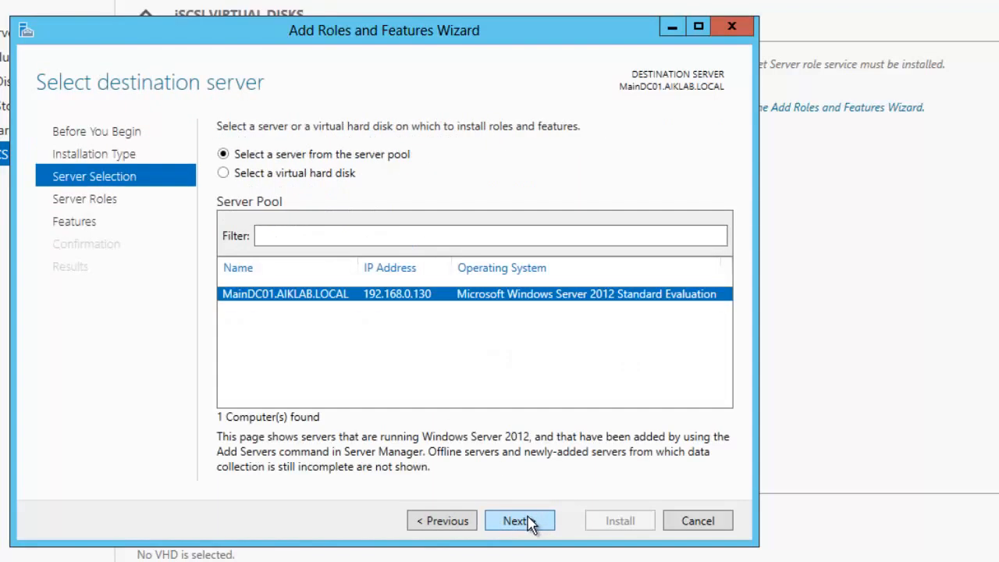
{"action": "left_click", "coordinate": [510, 524]}
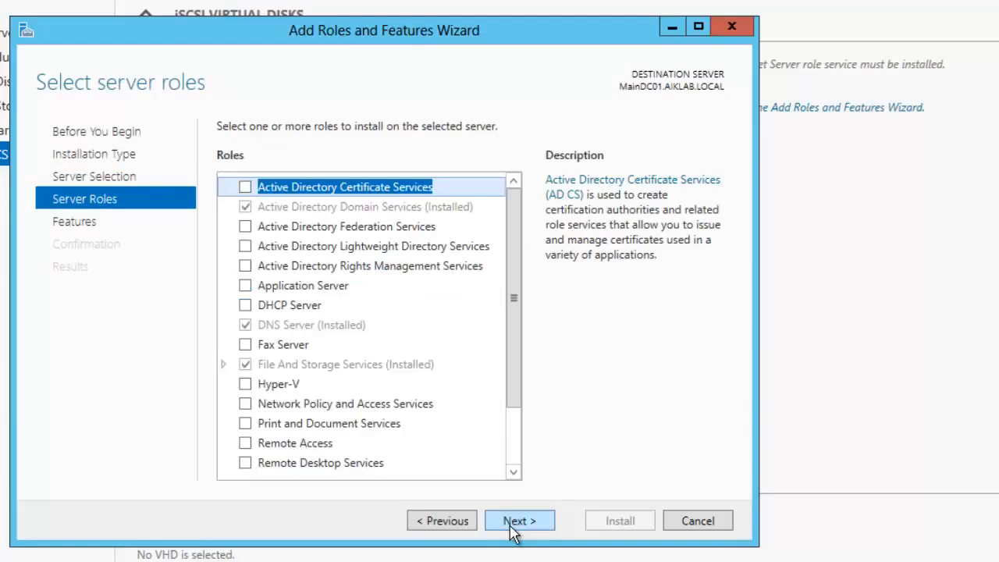
Select the iSCSI Target Server role service within File and iSCSI Services of File And Storage Services
{"action": "left_click", "coordinate": [512, 471]}
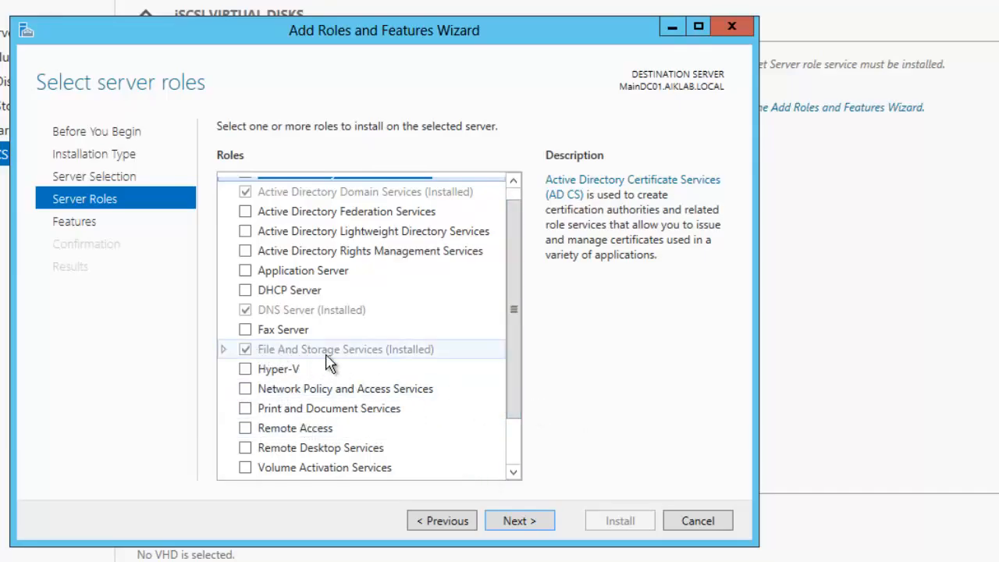
{"action": "left_click", "coordinate": [224, 350]}
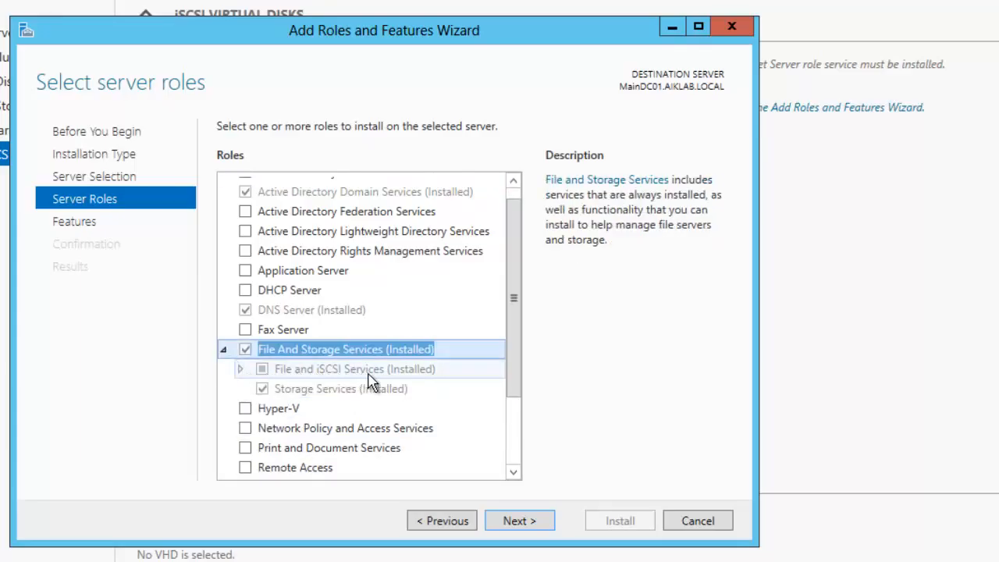
{"action": "left_click", "coordinate": [240, 370]}
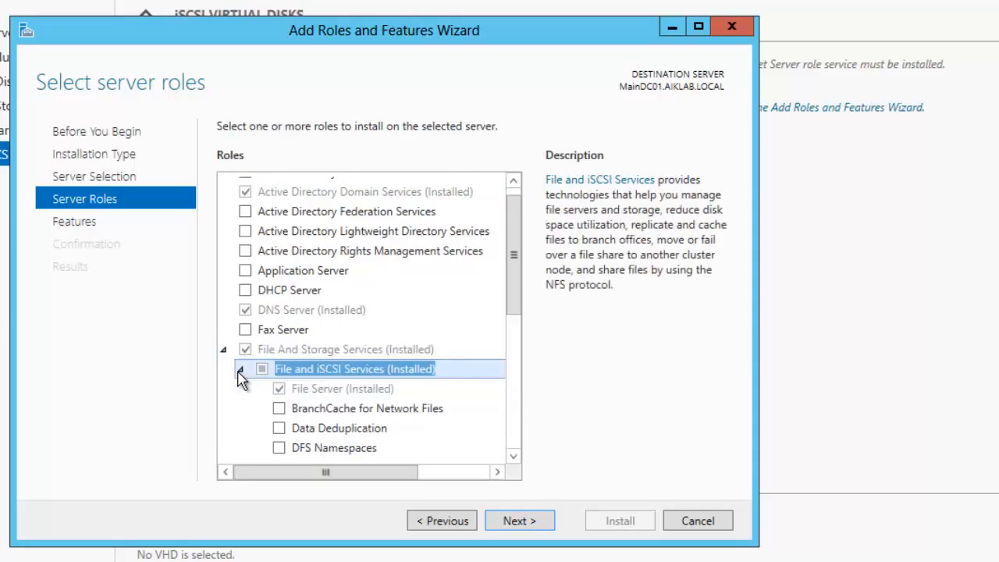
{"action": "left_click", "coordinate": [513, 457]}
{"action": "left_click", "coordinate": [513, 456]}
{"action": "left_click", "coordinate": [513, 456]}
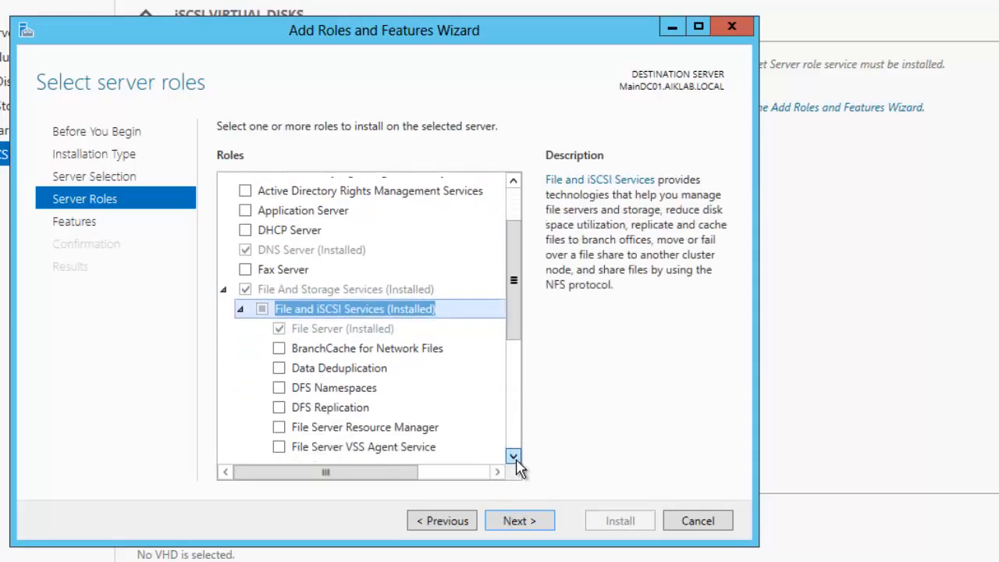
{"action": "left_click", "coordinate": [514, 457]}
{"action": "left_click", "coordinate": [513, 456]}
{"action": "left_click", "coordinate": [514, 457]}
{"action": "left_click", "coordinate": [513, 456]}
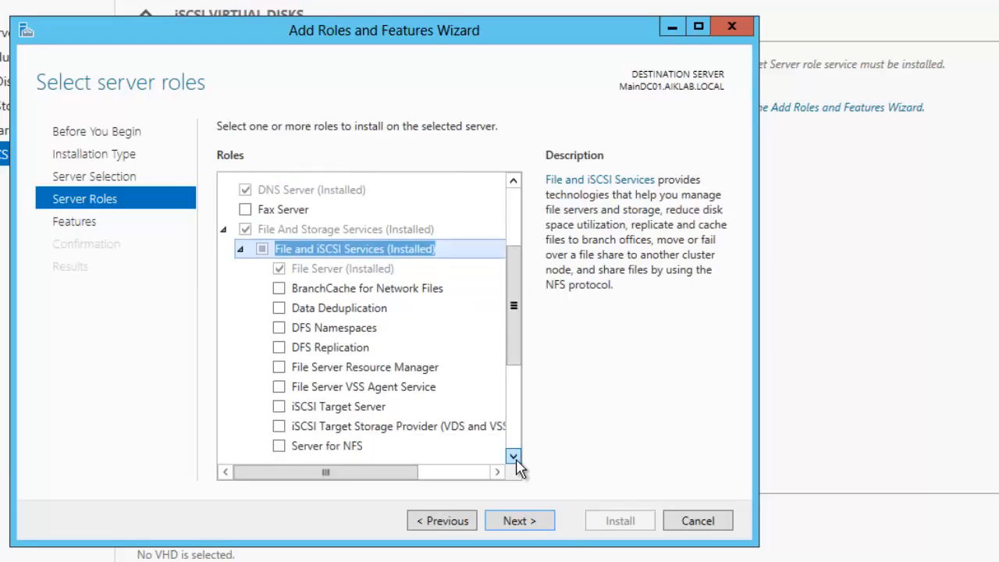
{"action": "left_click", "coordinate": [514, 456]}
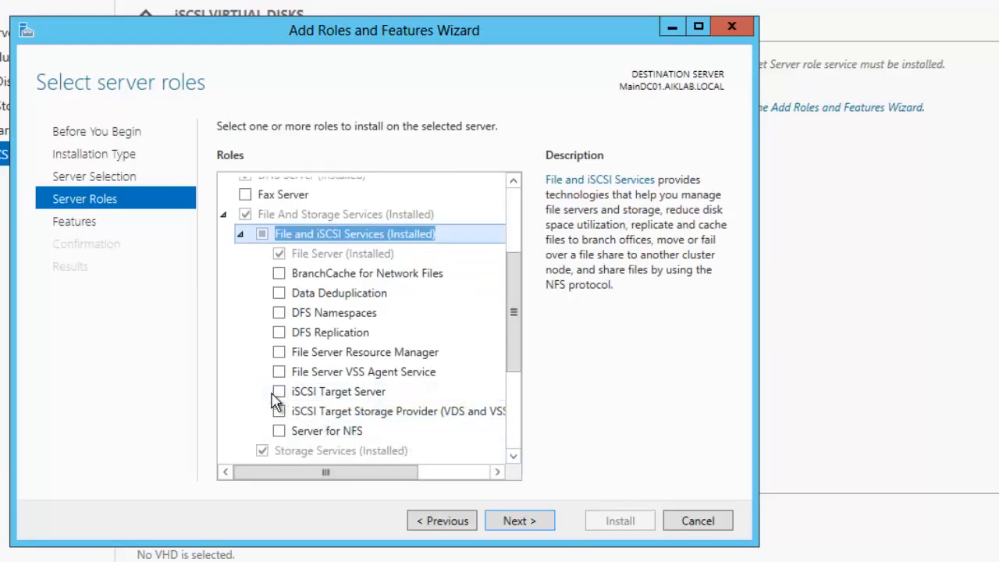
{"action": "left_click", "coordinate": [279, 392]}
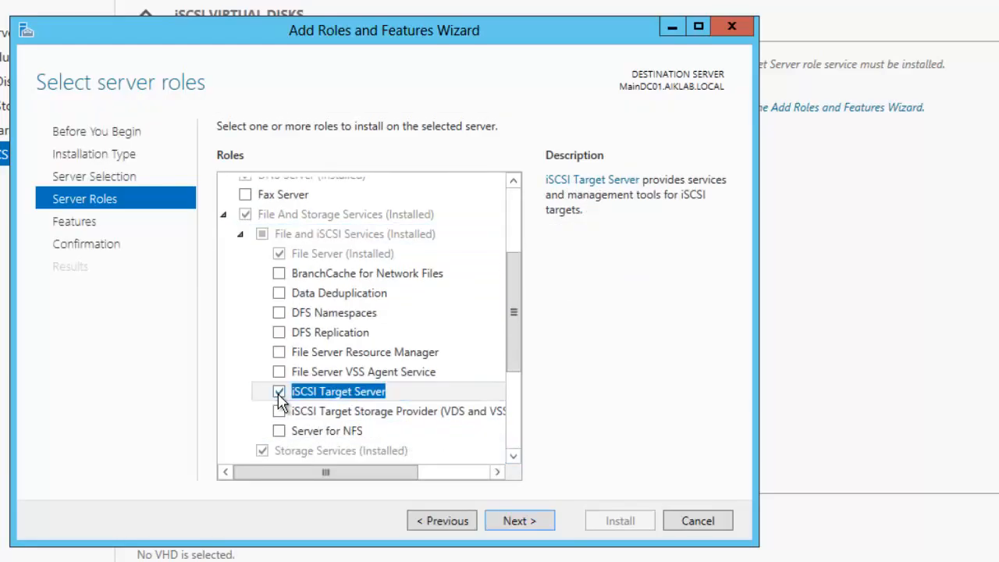
Install the selected role service without additional features and close the wizard when the installation is complete
{"action": "left_click", "coordinate": [515, 522]}
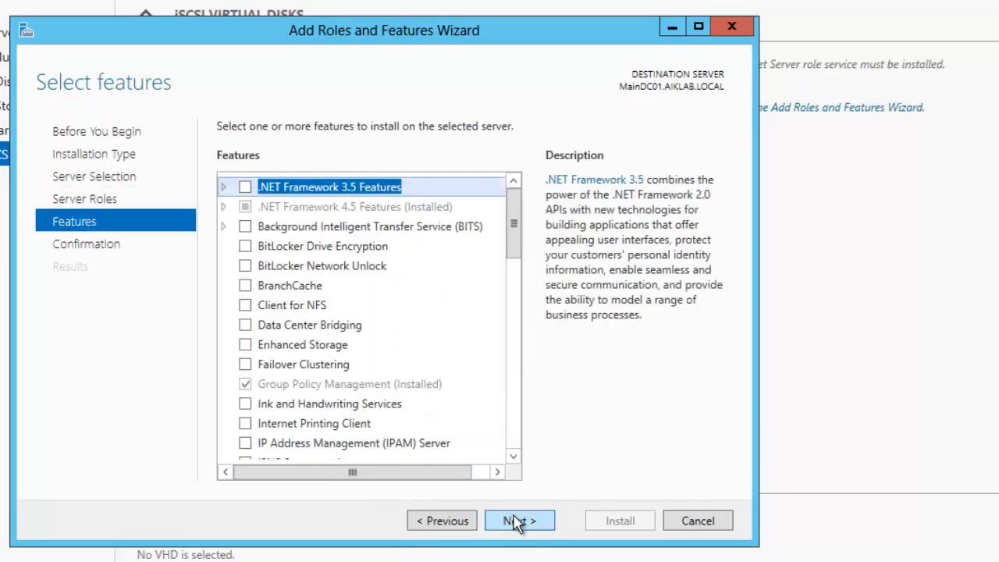
{"action": "left_click", "coordinate": [515, 522]}
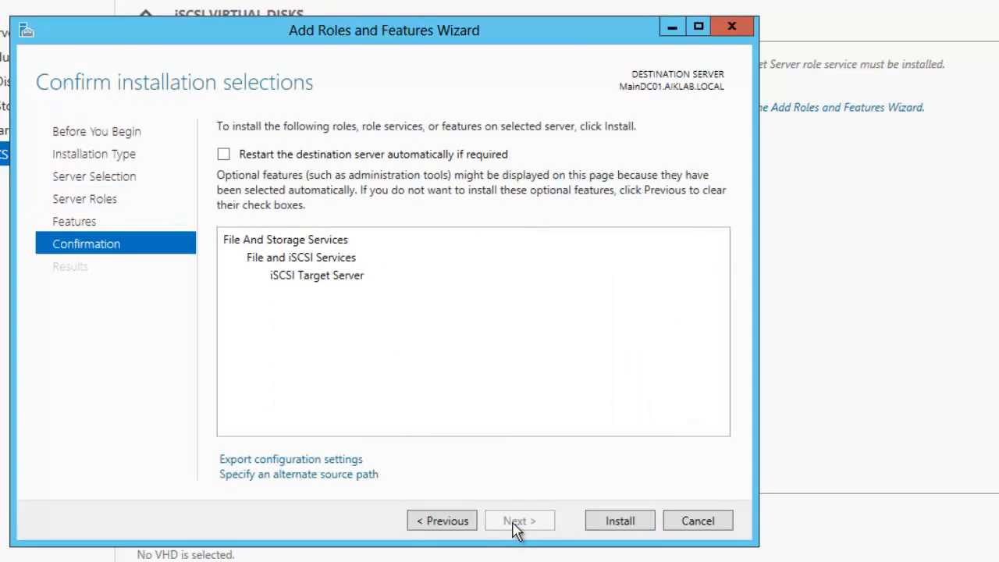
{"action": "left_click", "coordinate": [613, 520]}
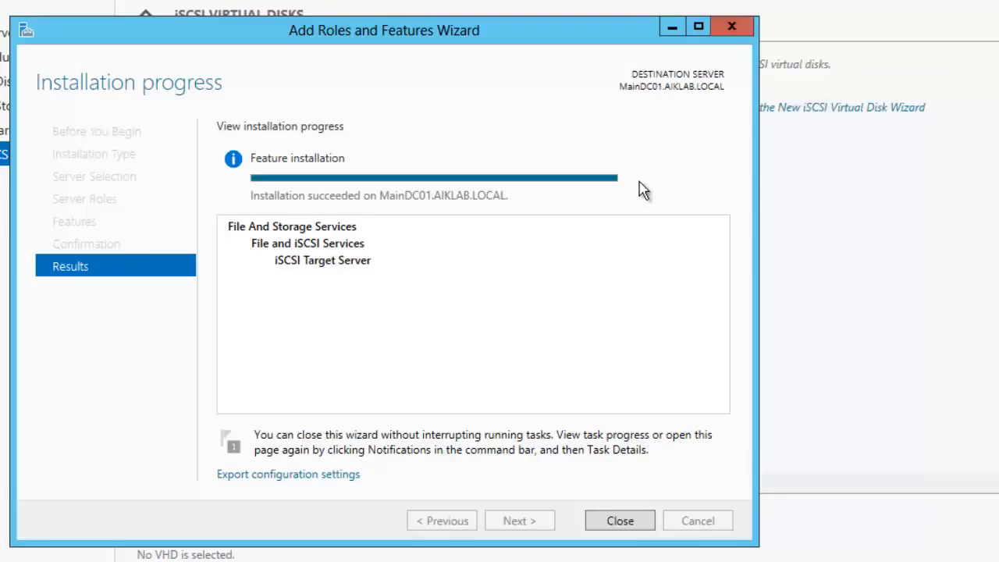
{"action": "left_click", "coordinate": [610, 522]}
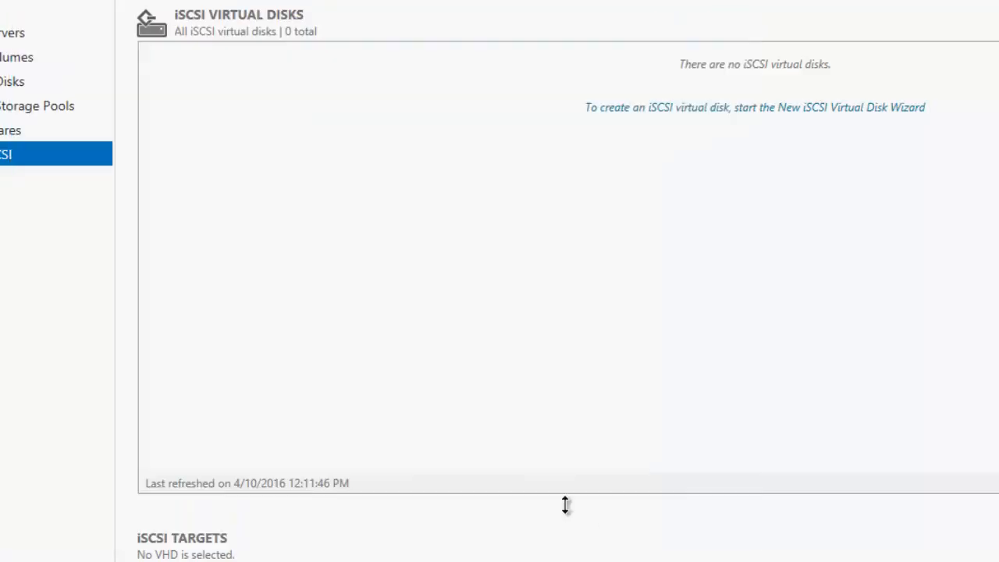
Reload the iSCSI page by way of Shares and start creating a new iSCSI virtual disk
{"action": "left_click", "coordinate": [16, 133]}
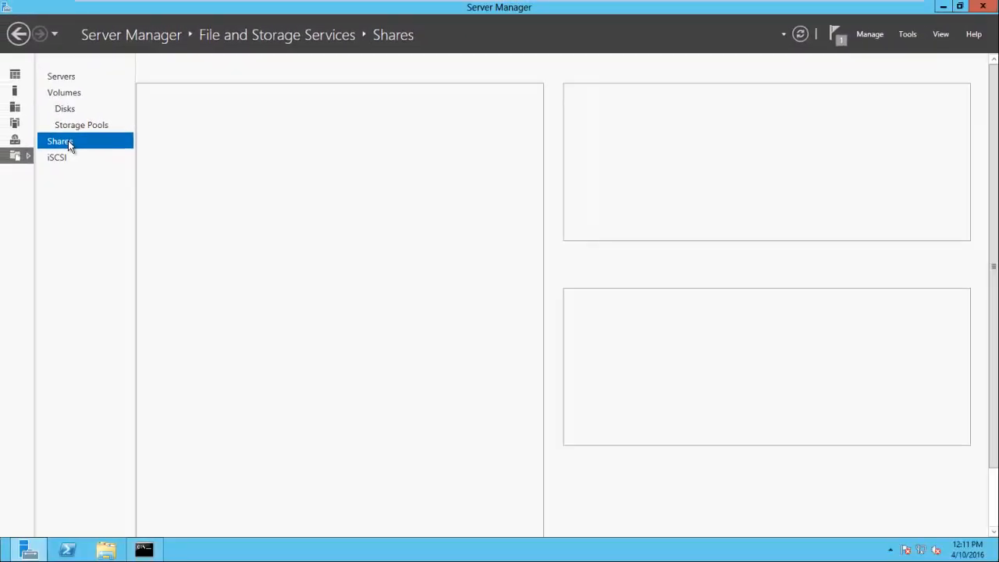
{"action": "left_click", "coordinate": [67, 157]}
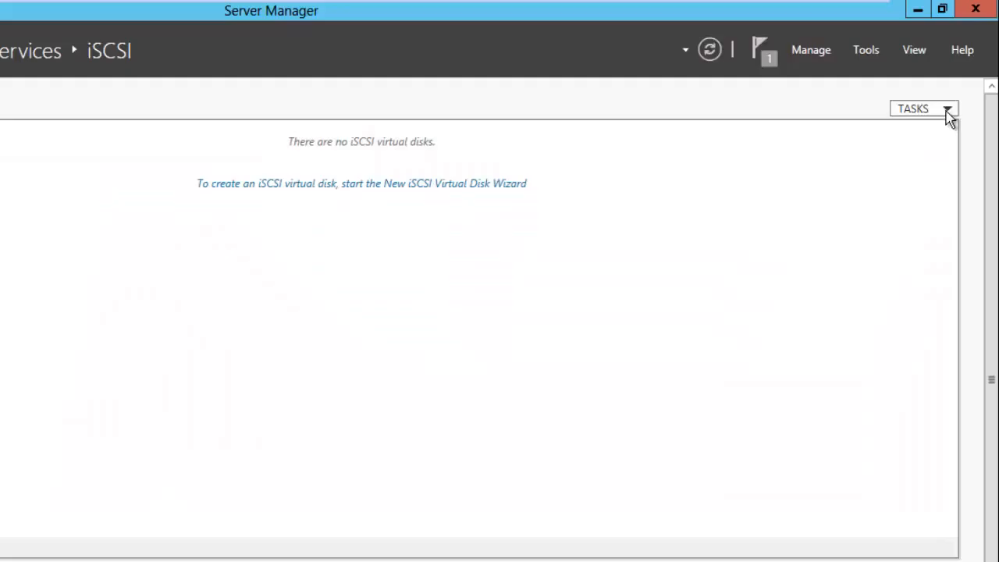
{"action": "left_click", "coordinate": [947, 110]}
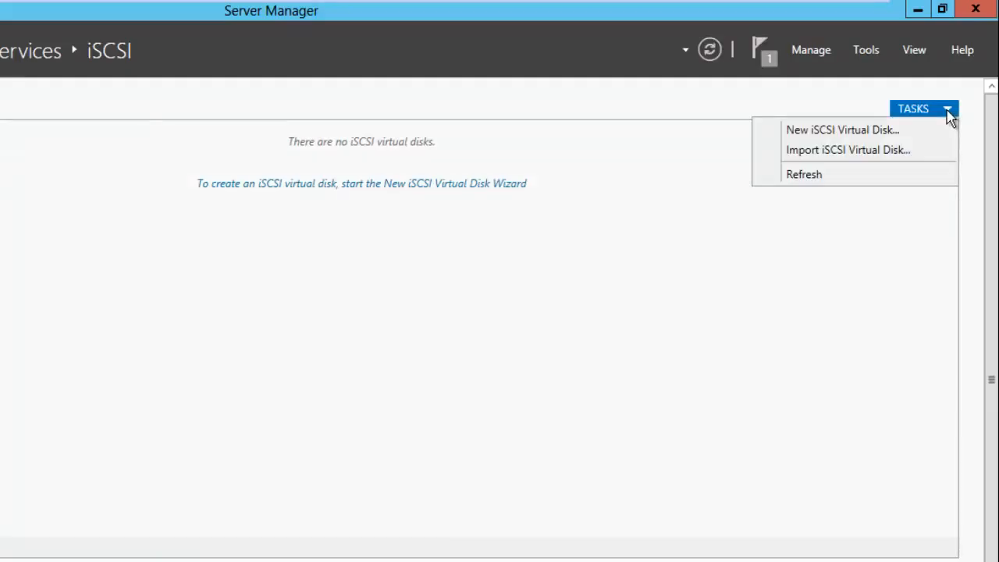
{"action": "left_click", "coordinate": [870, 134]}
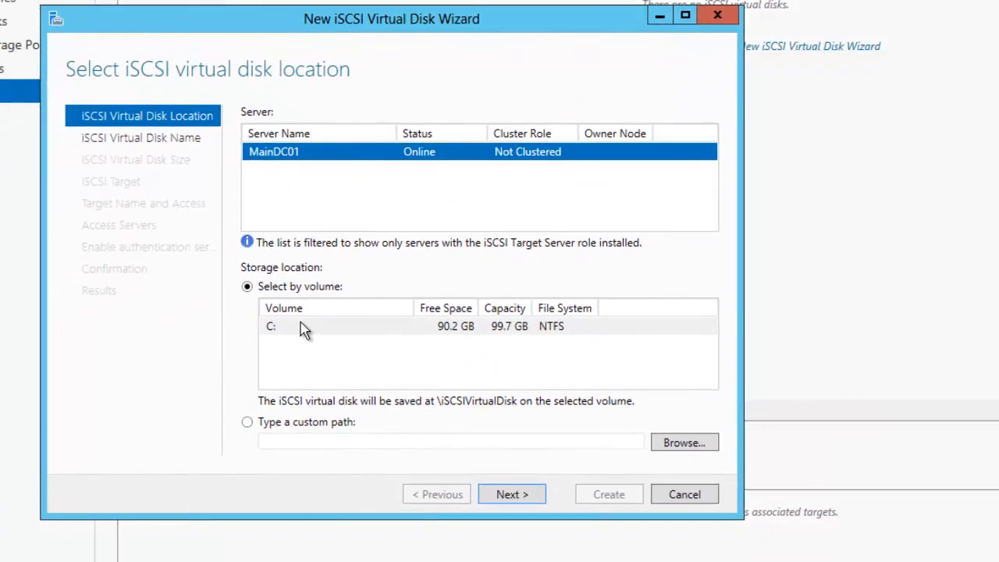
Create a folder named Storage on C: and set C:\Storage as the custom path for the iSCSI virtual disk
{"action": "left_click", "coordinate": [287, 428]}
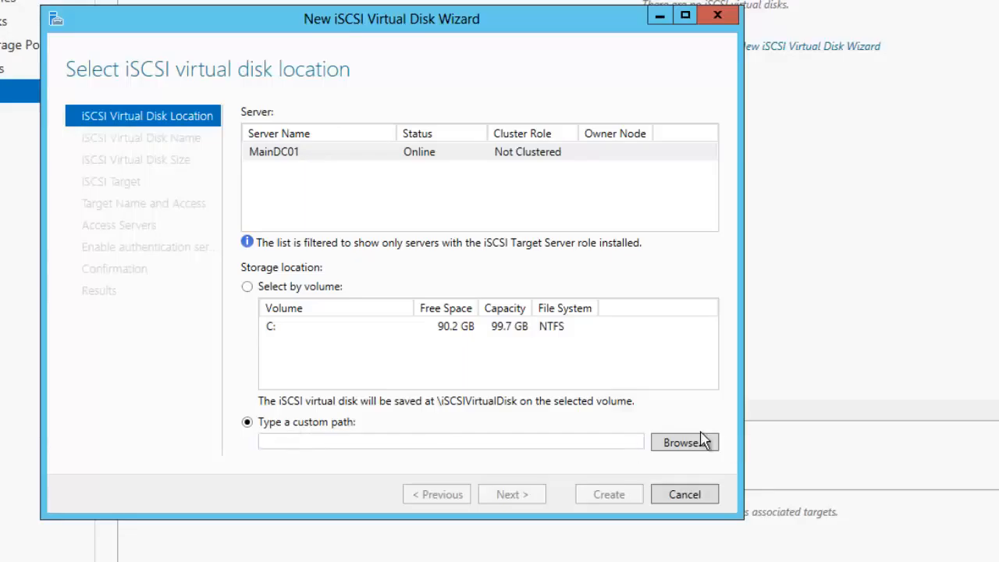
{"action": "left_click", "coordinate": [296, 288]}
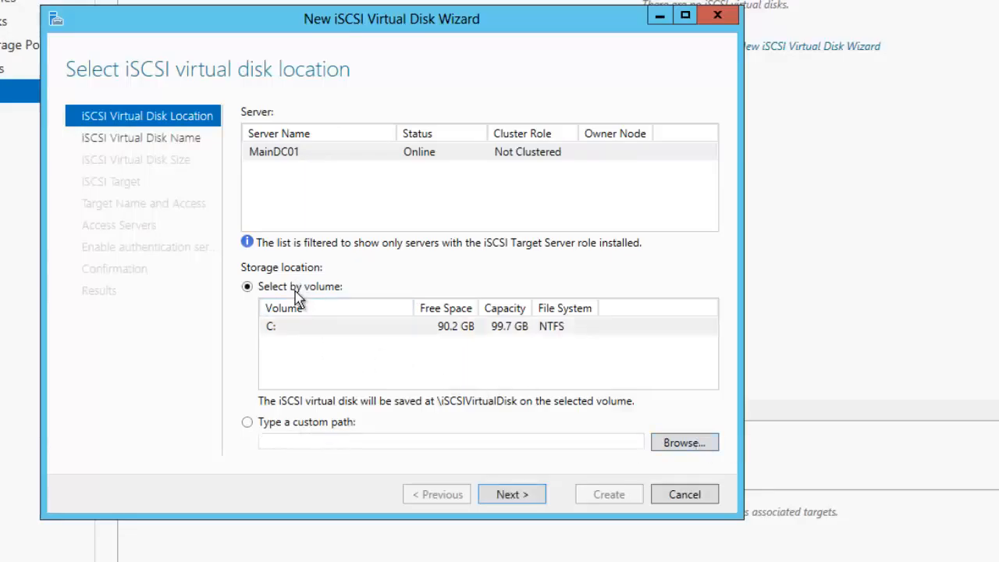
{"action": "left_click", "coordinate": [304, 425]}
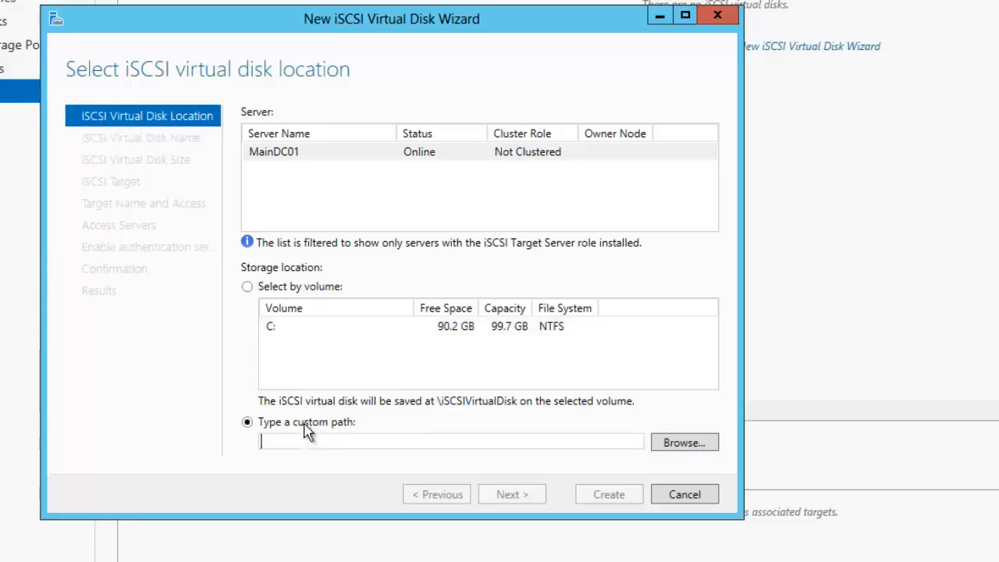
{"action": "left_click", "coordinate": [674, 444]}
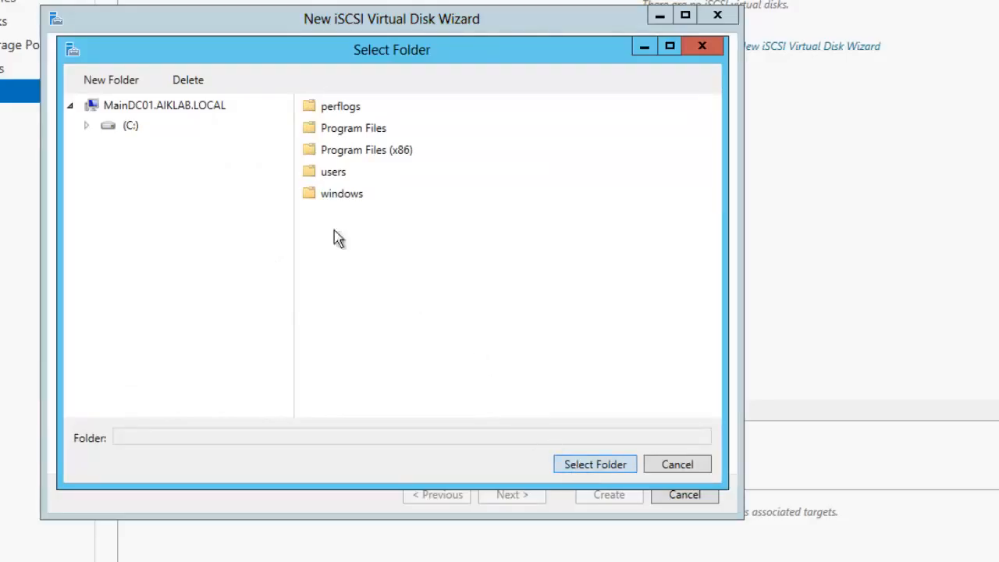
{"action": "left_click", "coordinate": [111, 79]}
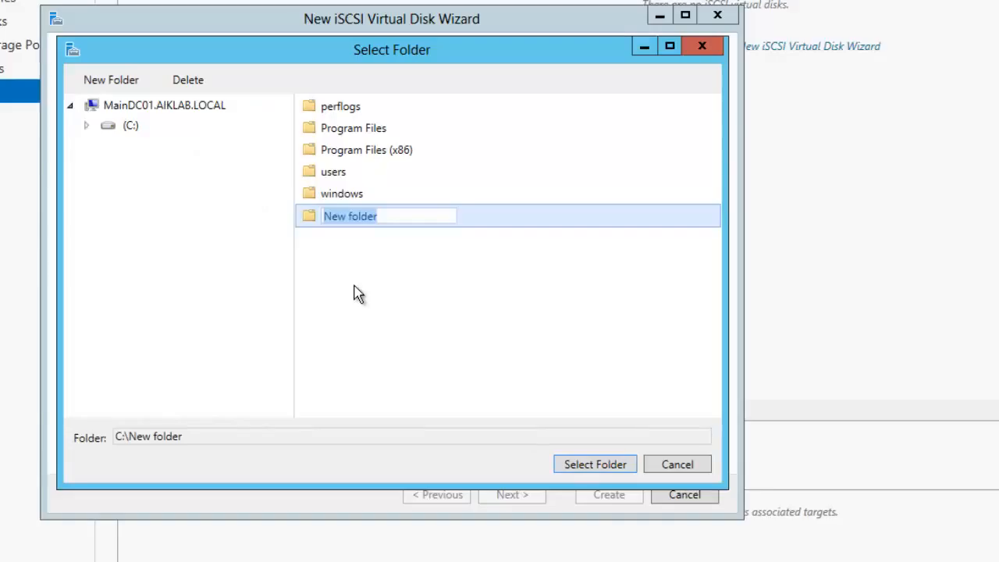
{"action": "type", "text": "Storage"}
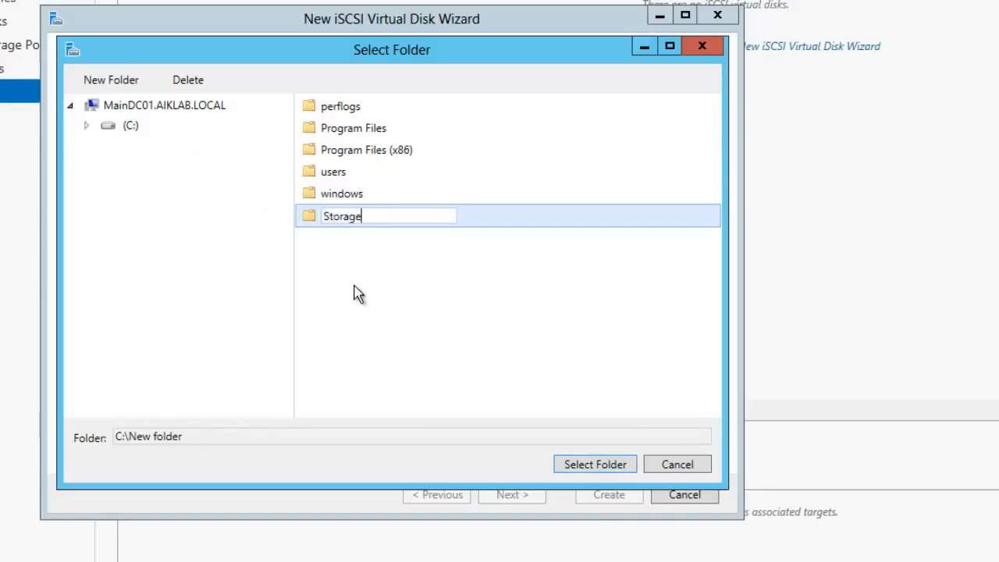
{"action": "key", "text": "Return"}
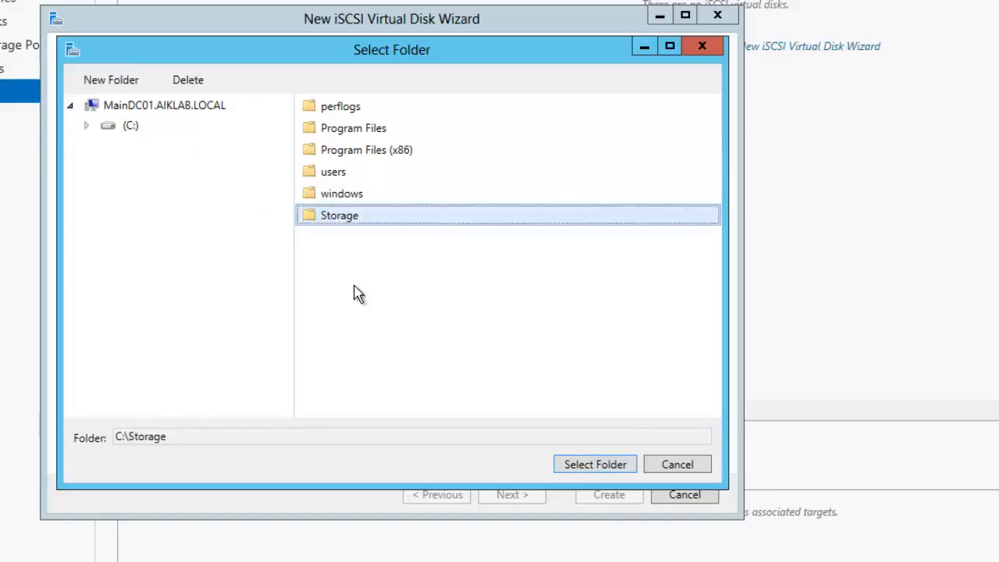
{"action": "left_click", "coordinate": [561, 465]}
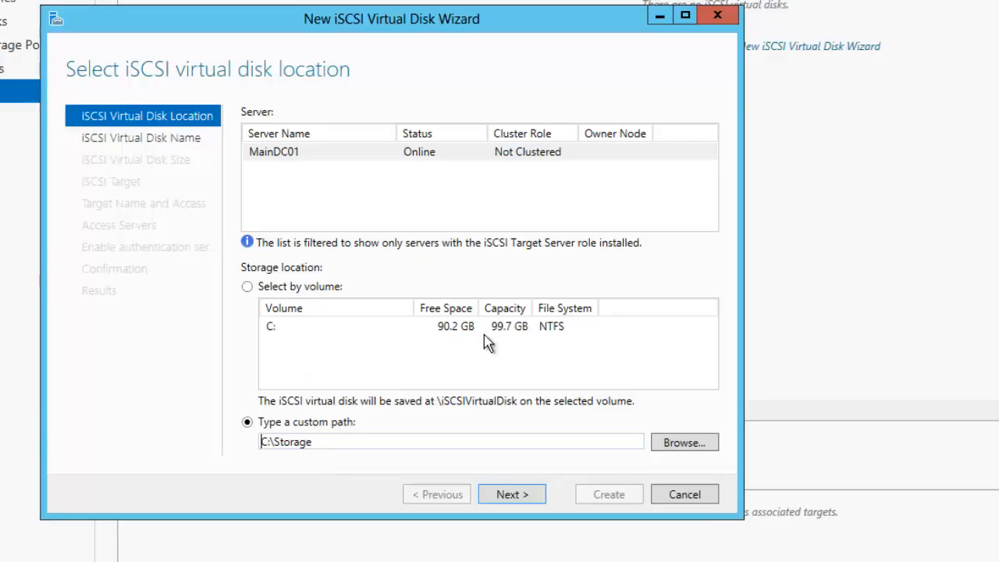
{"action": "left_click", "coordinate": [510, 498]}
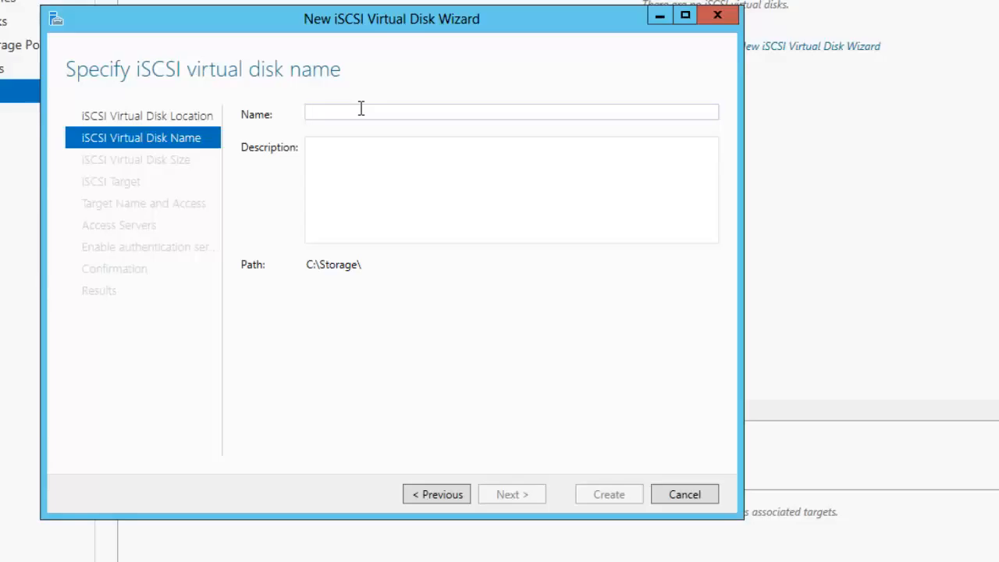
Name the iSCSI virtual disk Disk01_01 and continue to its size settings
{"action": "type", "text": "Disk"}
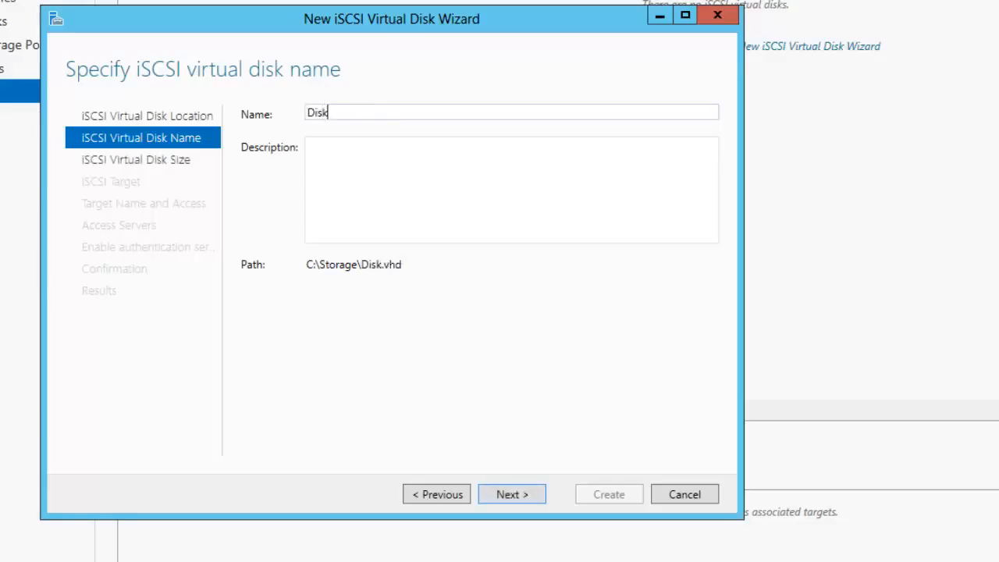
{"action": "type", "text": "01_01"}
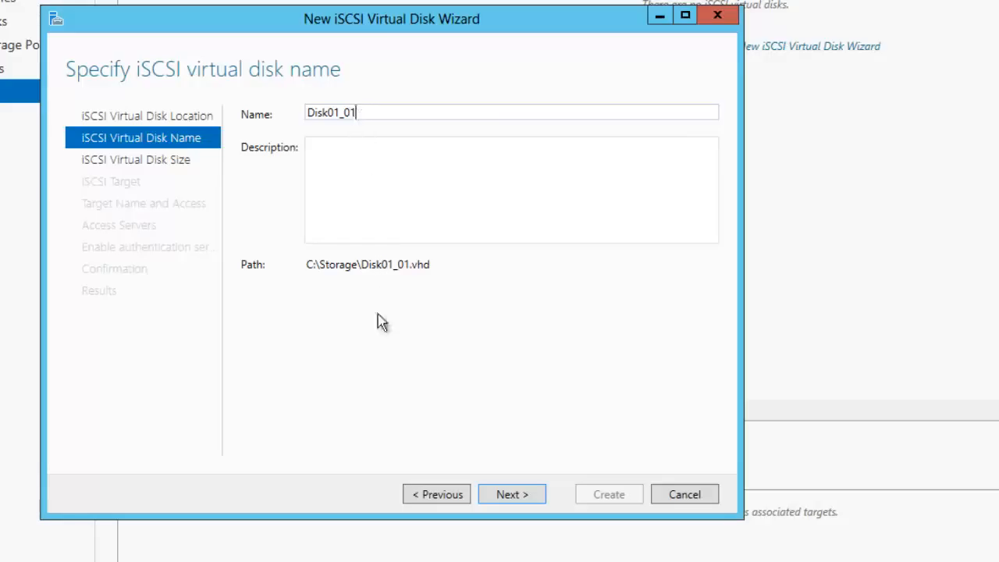
{"action": "left_click", "coordinate": [517, 497]}
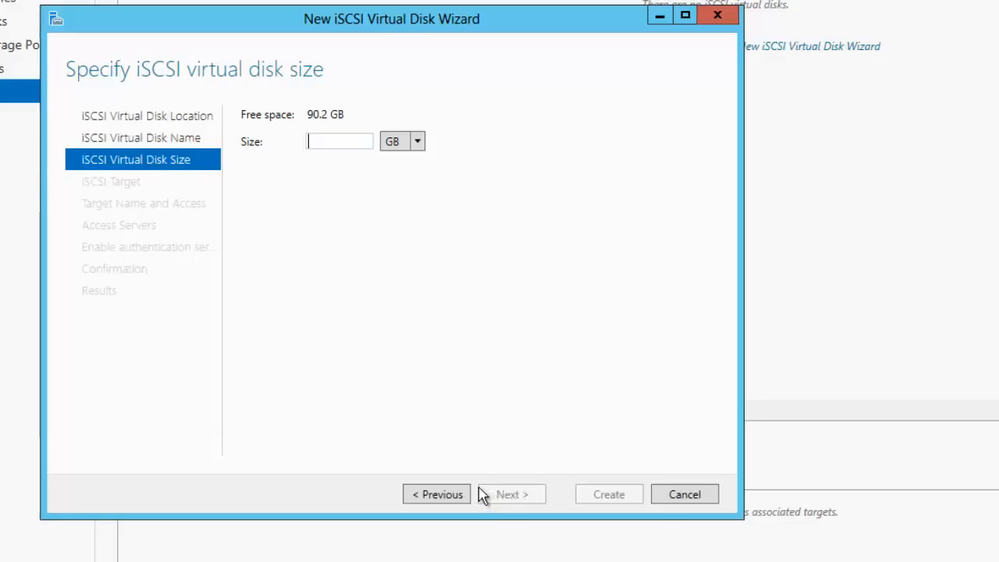
Set the iSCSI virtual disk size to 1 GB and assign the disk to a new iSCSI target named Cluster-Storage
{"action": "type", "text": "1"}
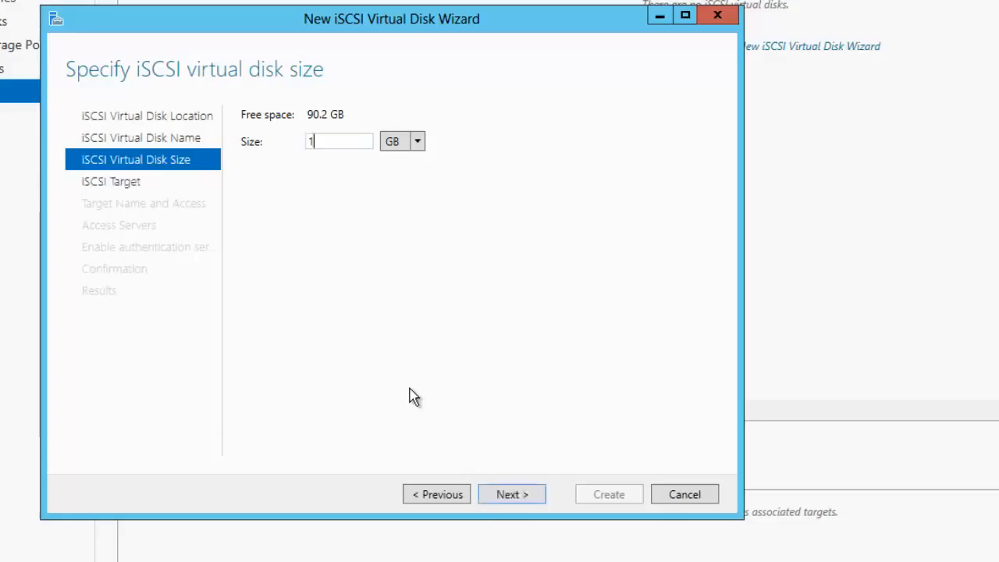
{"action": "left_click", "coordinate": [505, 495]}
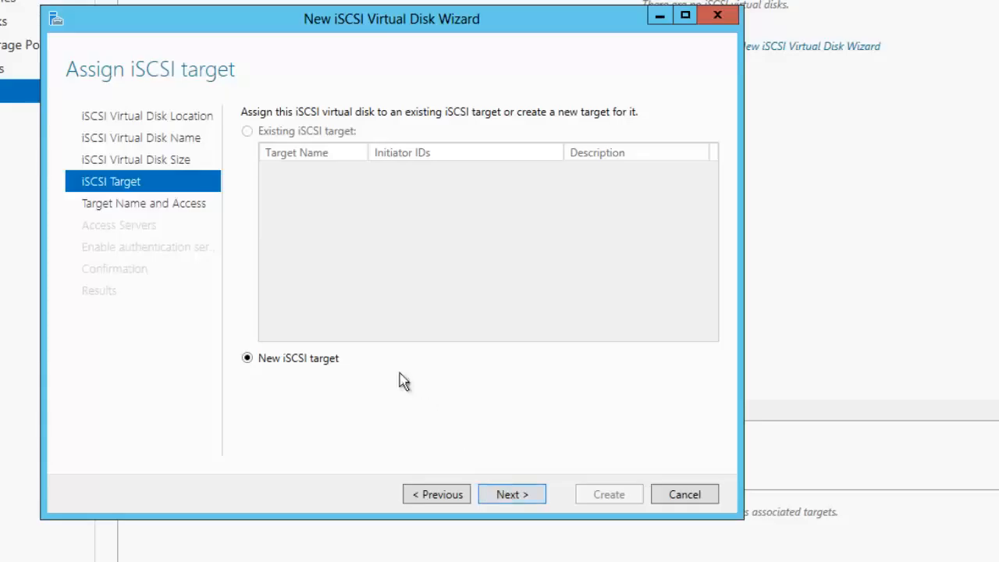
{"action": "left_click", "coordinate": [516, 496]}
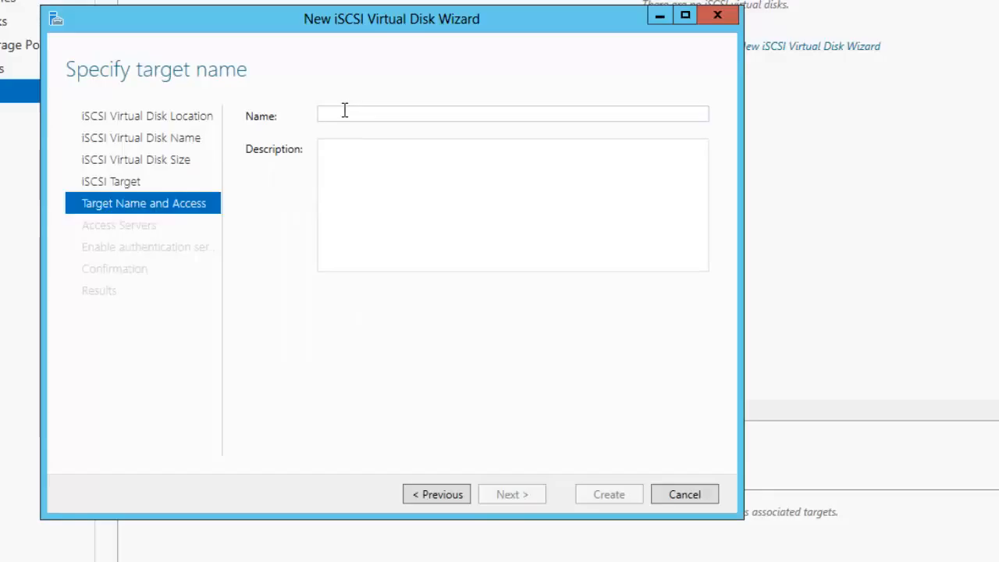
{"action": "type", "text": "Cl"}
{"action": "type", "text": "uster"}
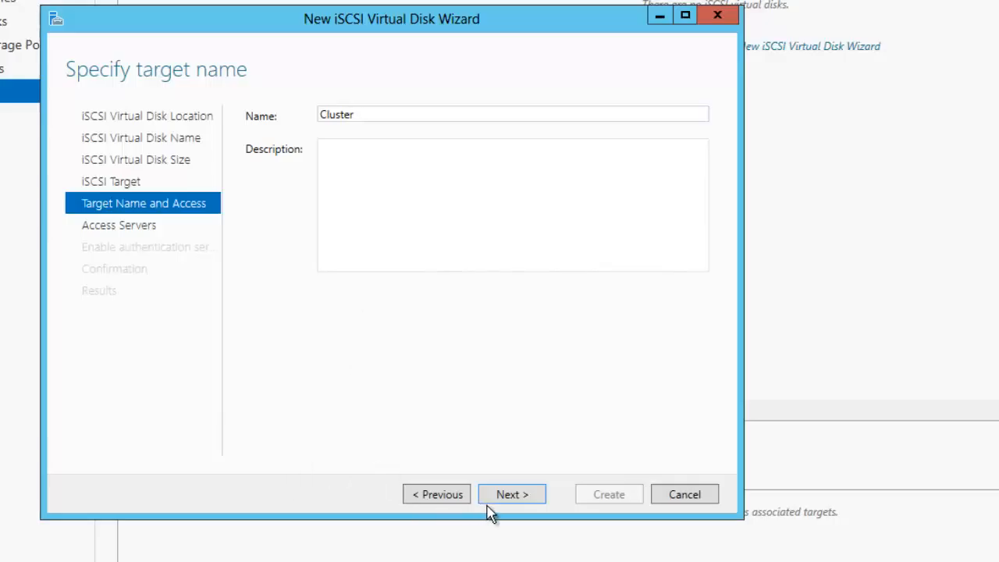
{"action": "type", "text": "-Storage"}
{"action": "left_click", "coordinate": [500, 494]}
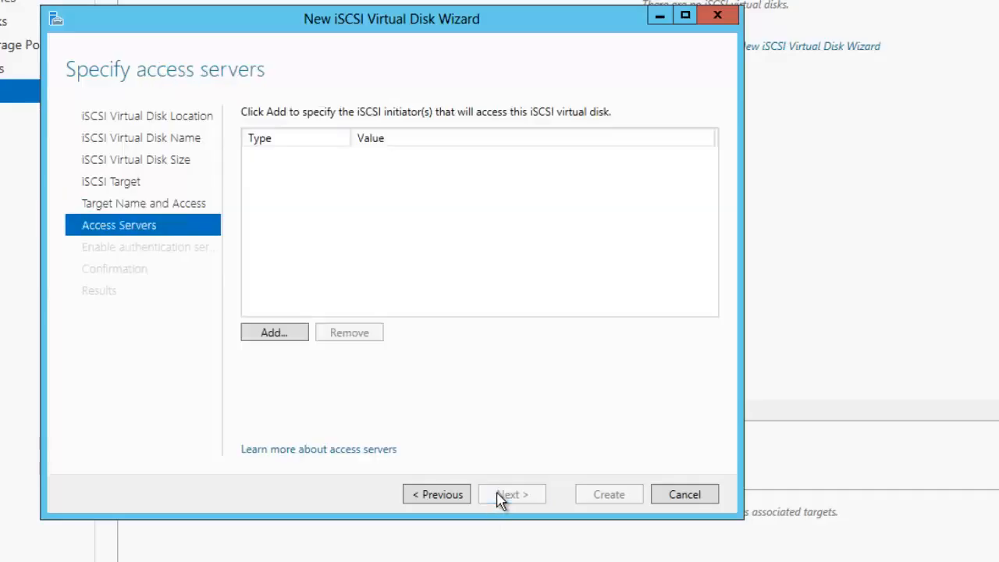
Add an access server for the target, identified by the IP address 192.168.0.103
{"action": "left_click", "coordinate": [276, 334]}
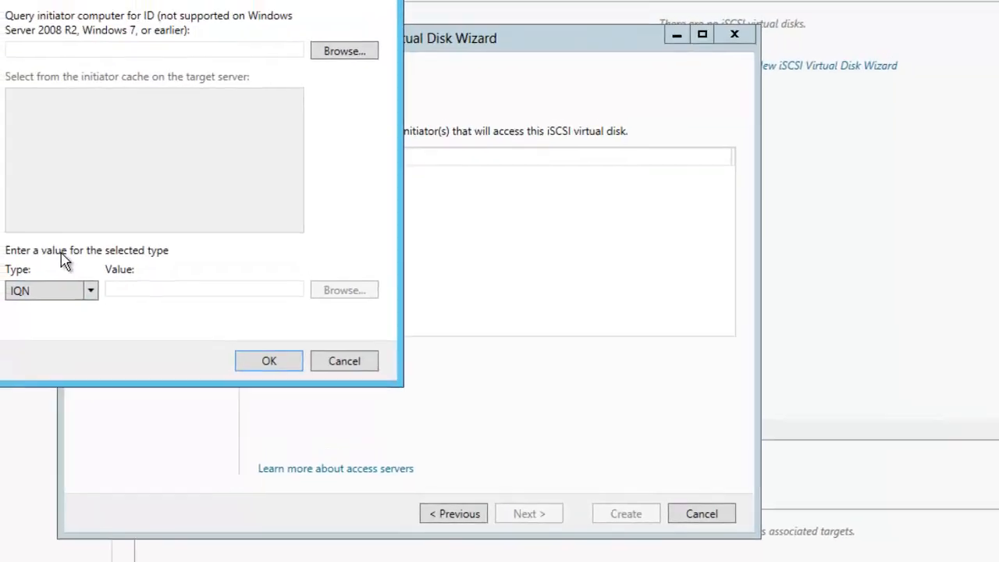
{"action": "left_click", "coordinate": [73, 275]}
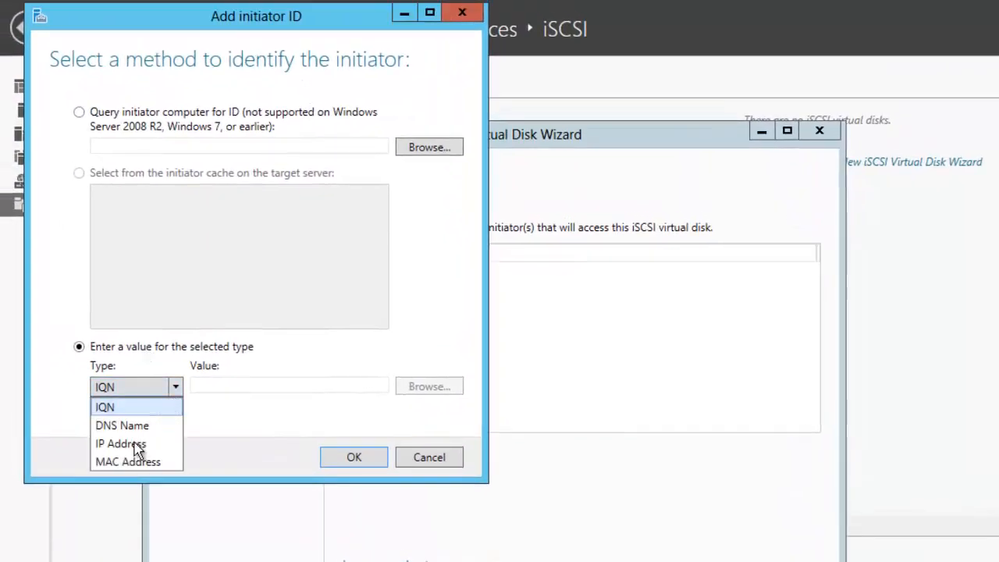
{"action": "left_click", "coordinate": [121, 443]}
{"action": "left_click", "coordinate": [196, 388]}
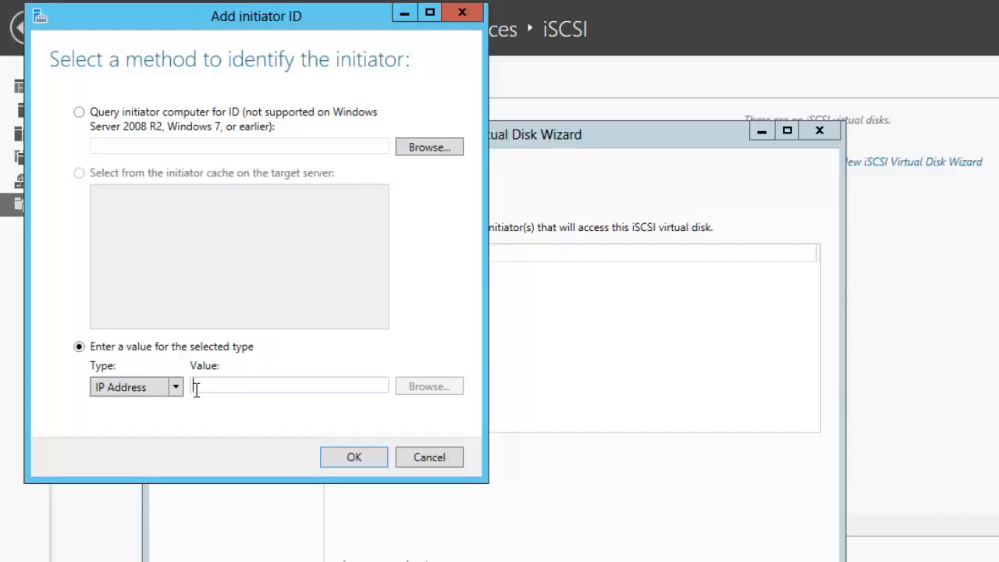
{"action": "type", "text": "192.1"}
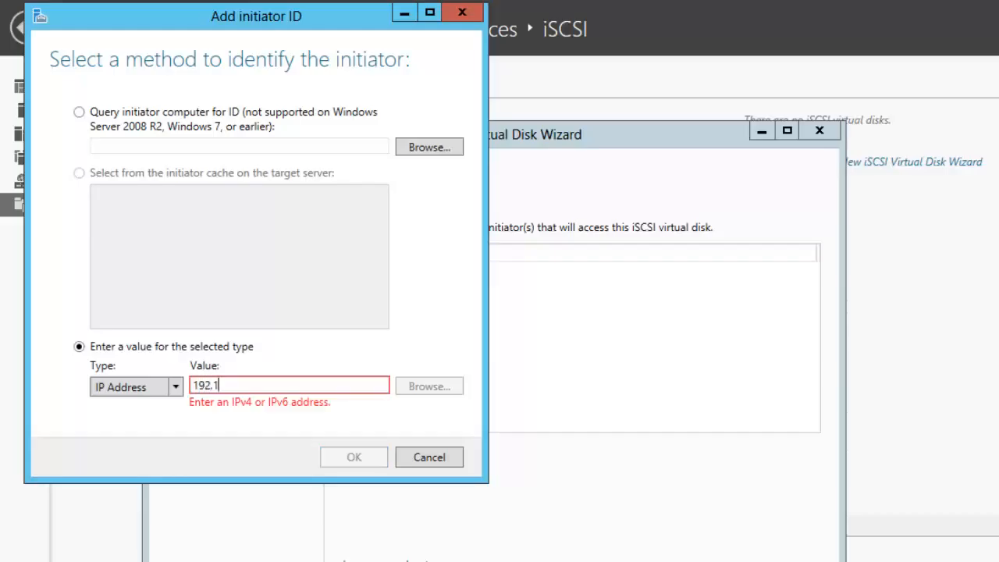
{"action": "type", "text": "68.0.103"}
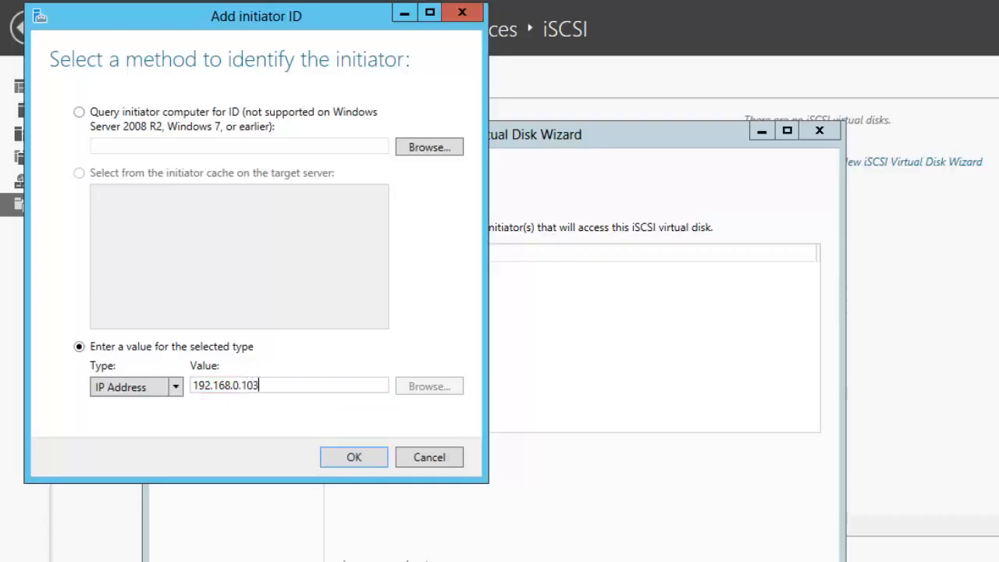
{"action": "left_click", "coordinate": [355, 458]}
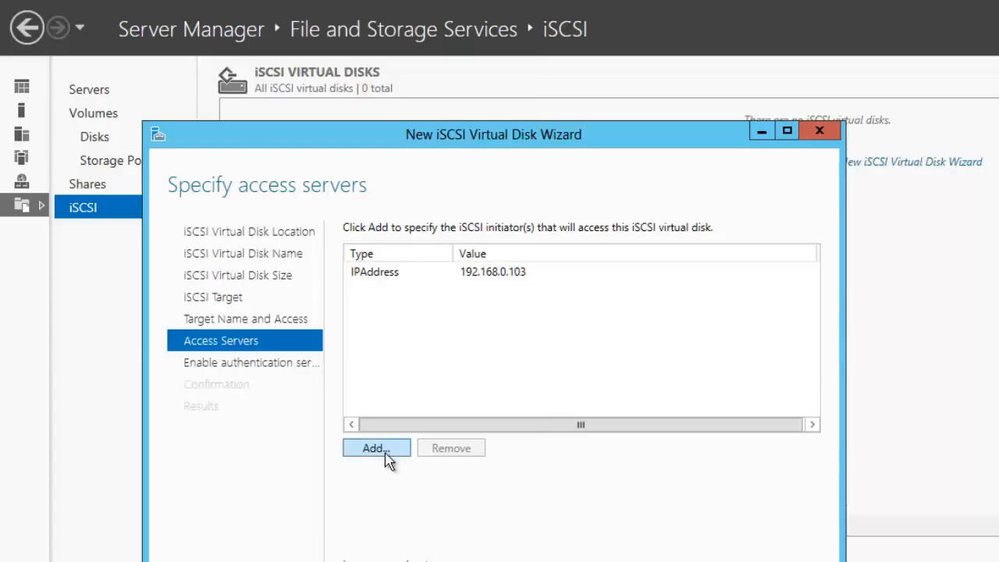
Start adding a second access server and set its identifier type to IP Address
{"action": "left_click", "coordinate": [384, 454]}
{"action": "left_click", "coordinate": [217, 395]}
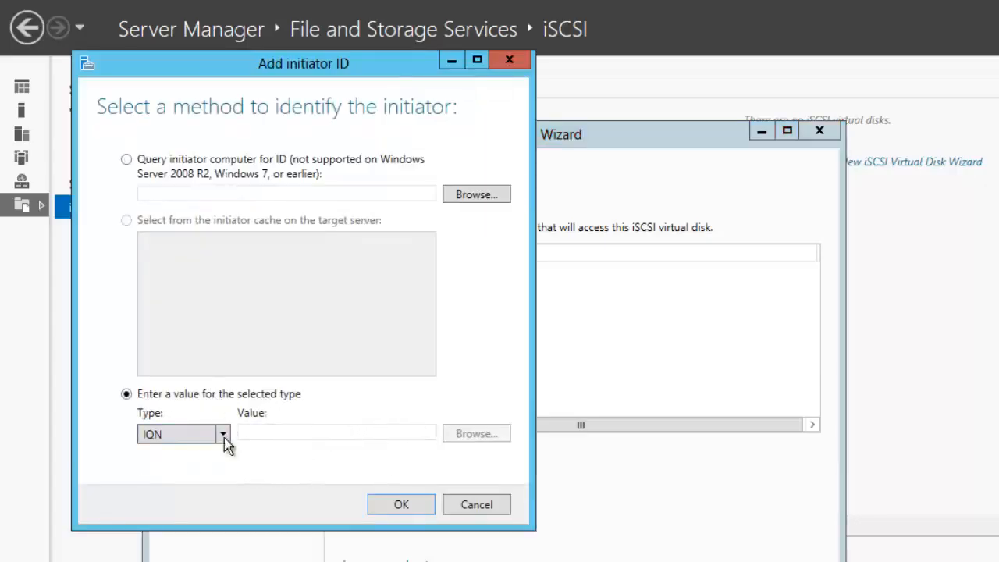
{"action": "left_click", "coordinate": [228, 437]}
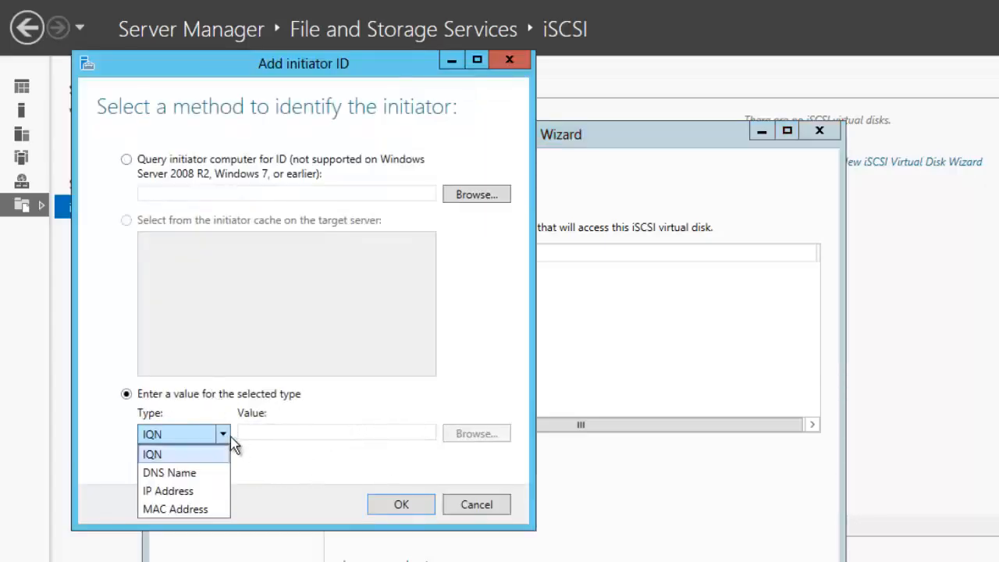
{"action": "left_click", "coordinate": [212, 493]}
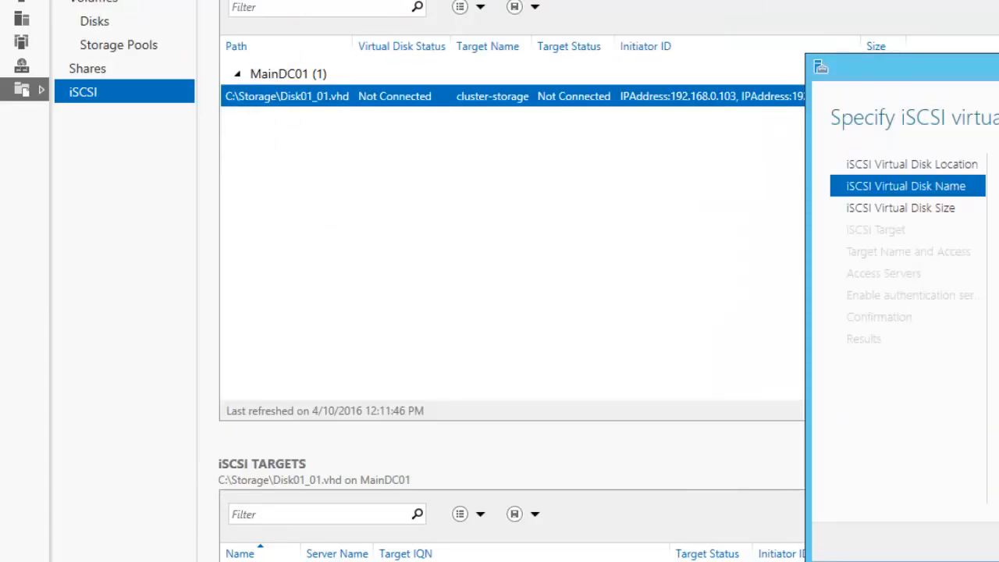
Name the second iSCSI virtual disk Disk01_02 and set its size to 2 GB
{"action": "left_click_drag", "start_coordinate": [998, 69], "coordinate": [827, 1]}
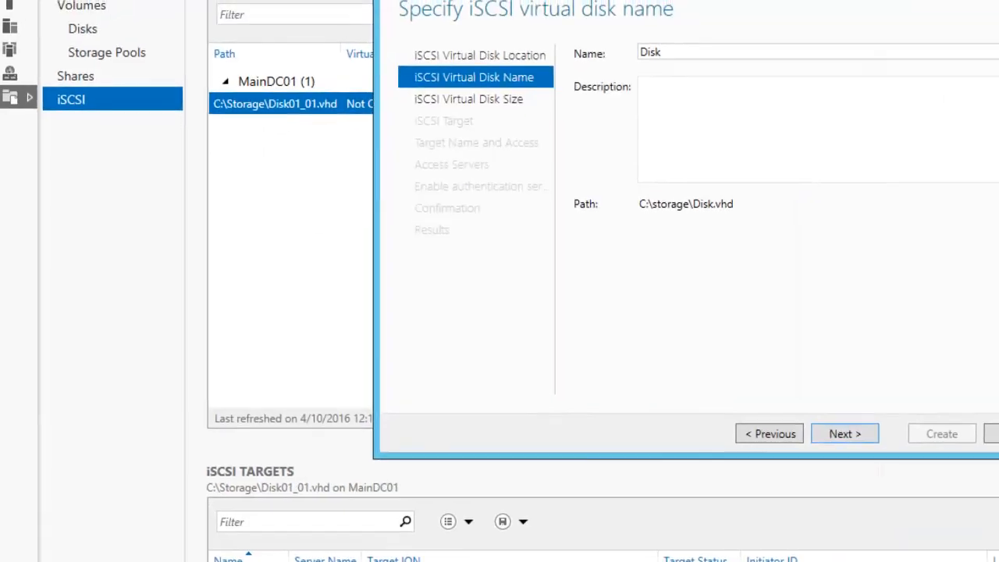
{"action": "type", "text": "01_"}
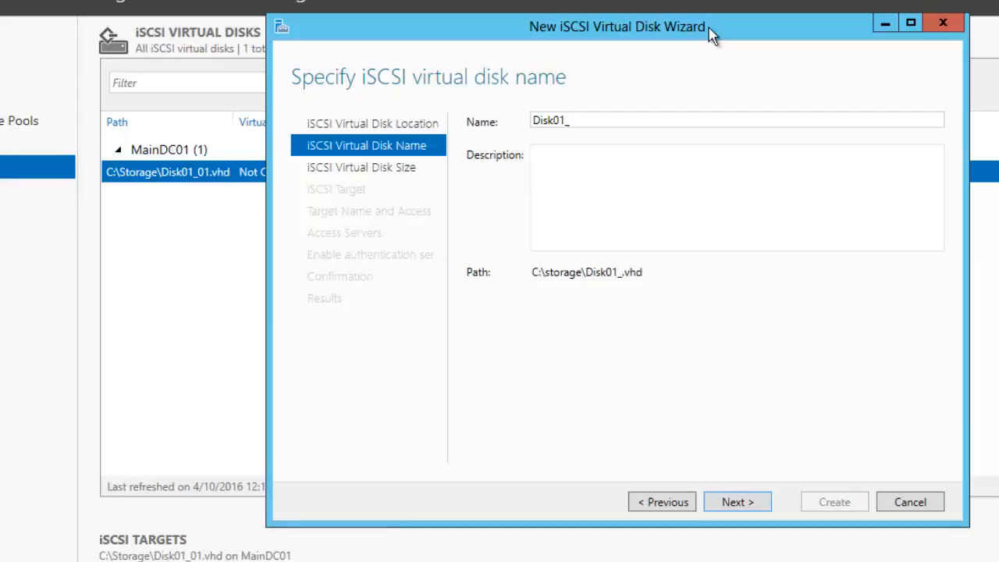
{"action": "type", "text": "02"}
{"action": "left_click", "coordinate": [737, 504]}
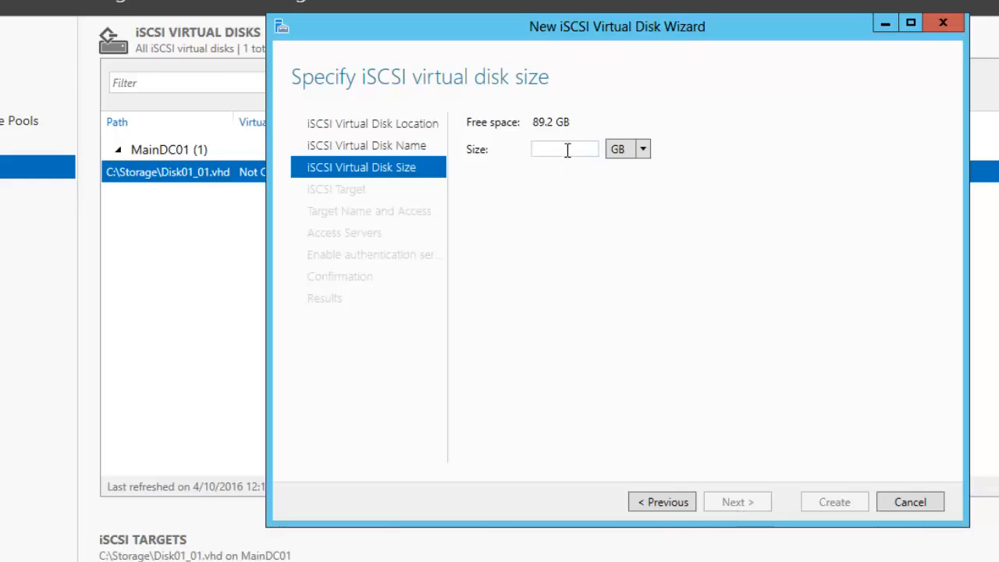
{"action": "type", "text": "2"}
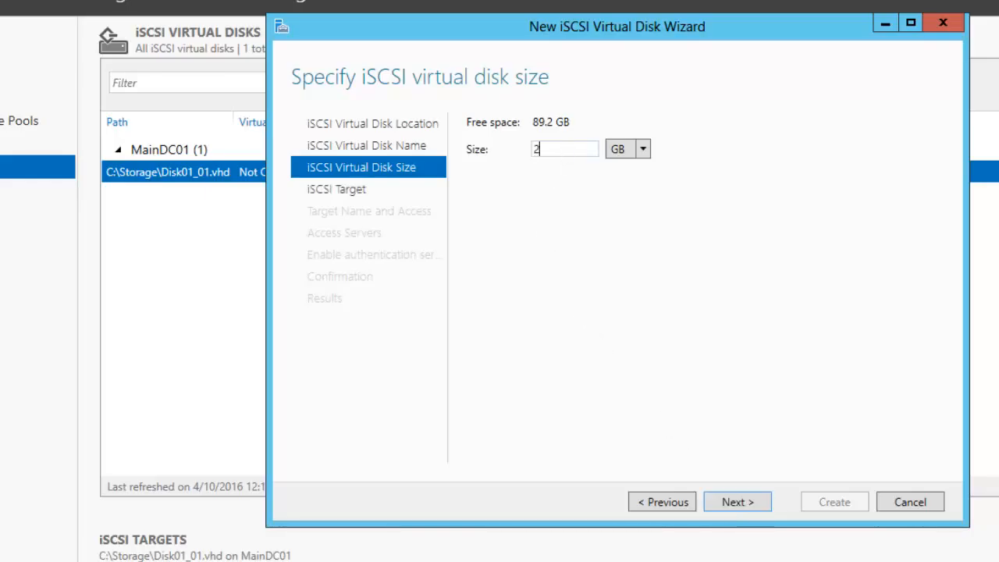
{"action": "left_click", "coordinate": [736, 503]}
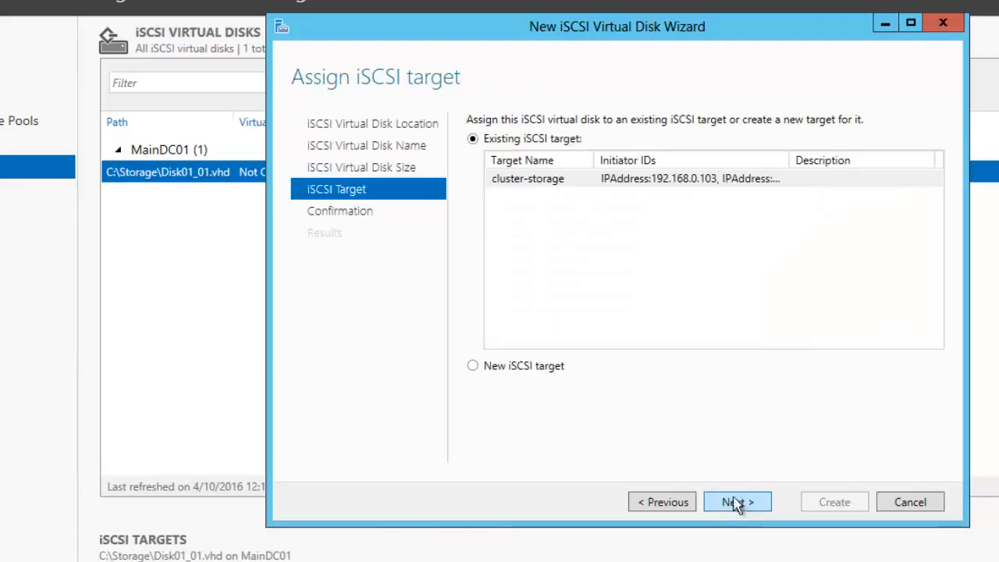
Assign the disk to the existing cluster-storage target, create it and close the wizard
{"action": "left_click", "coordinate": [532, 191]}
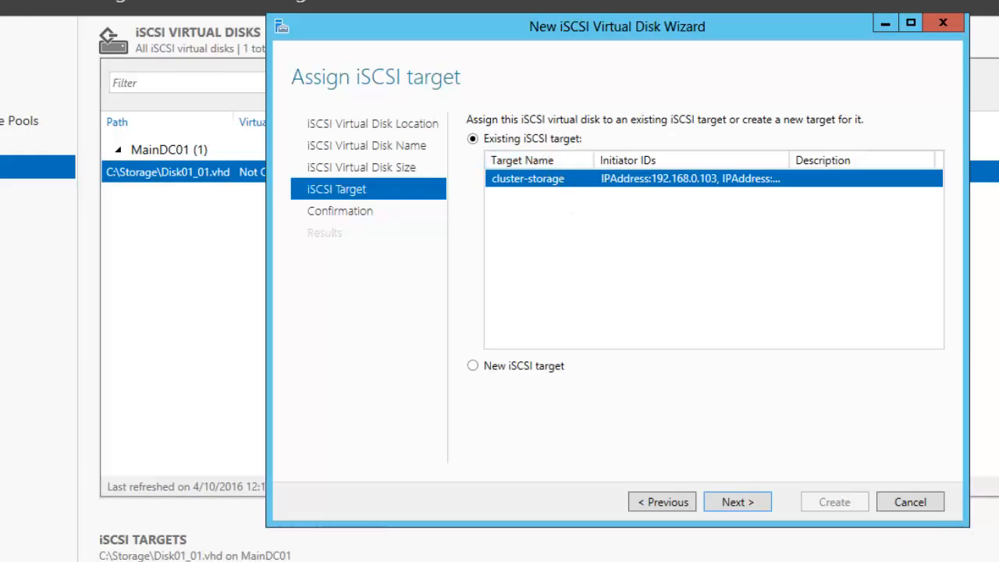
{"action": "left_click", "coordinate": [758, 508]}
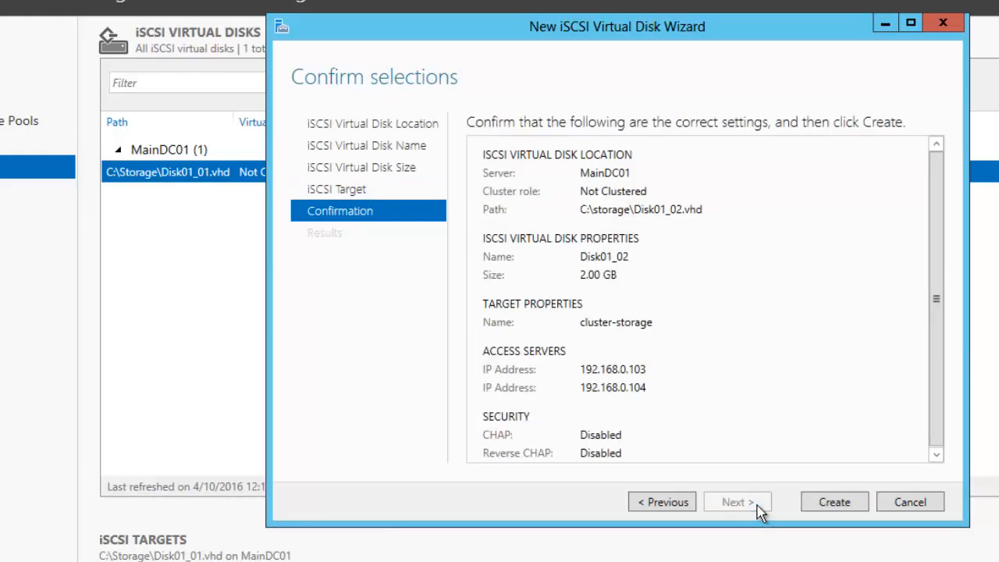
{"action": "left_click", "coordinate": [833, 504]}
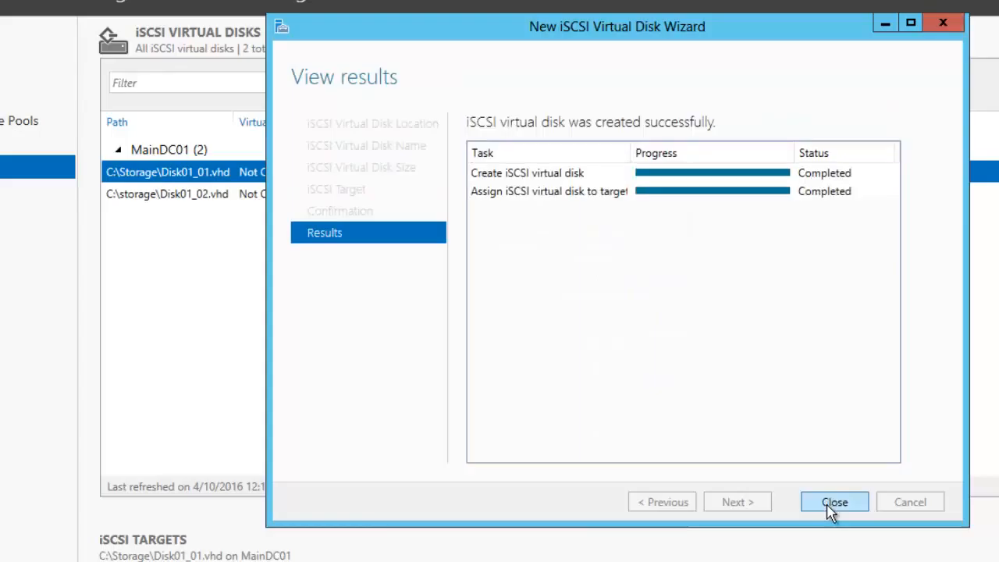
{"action": "left_click", "coordinate": [831, 507]}
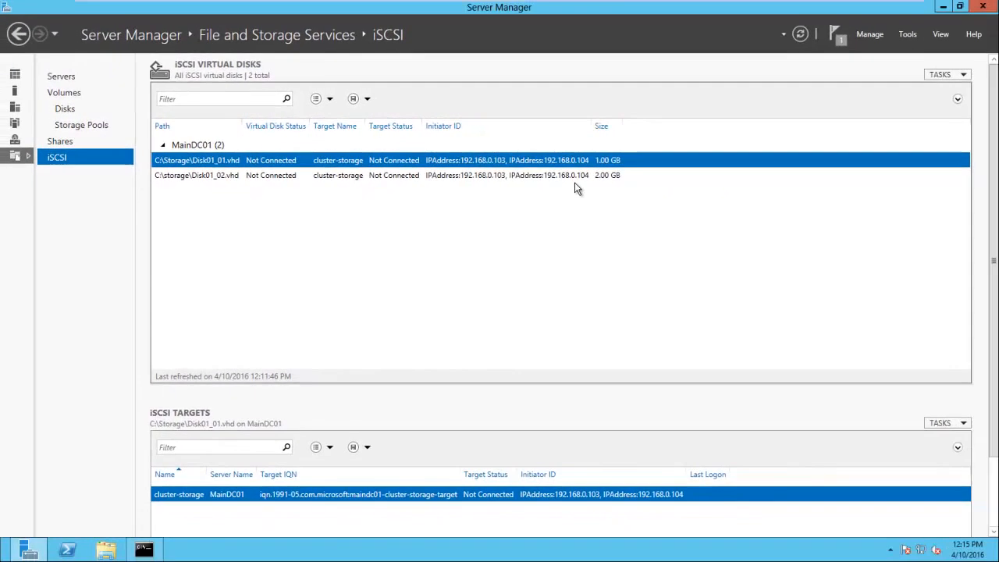
Switch to the locked cluster node server and unlock its signed-in account with the account password
{"action": "left_click", "coordinate": [630, 7]}
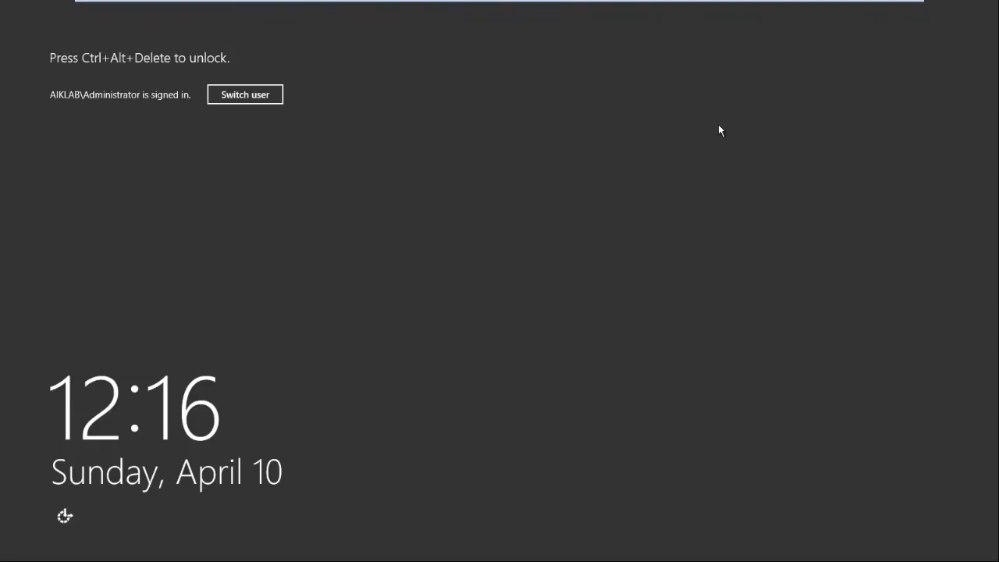
{"action": "key", "text": "ctrl+alt+Insert"}
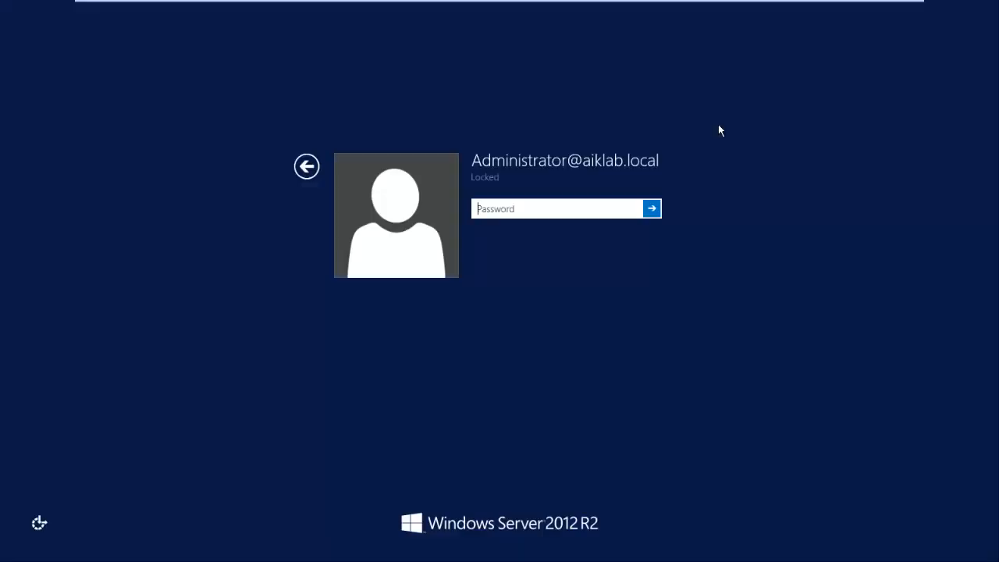
{"action": "type", "text": "**********"}
{"action": "key", "text": "Return"}
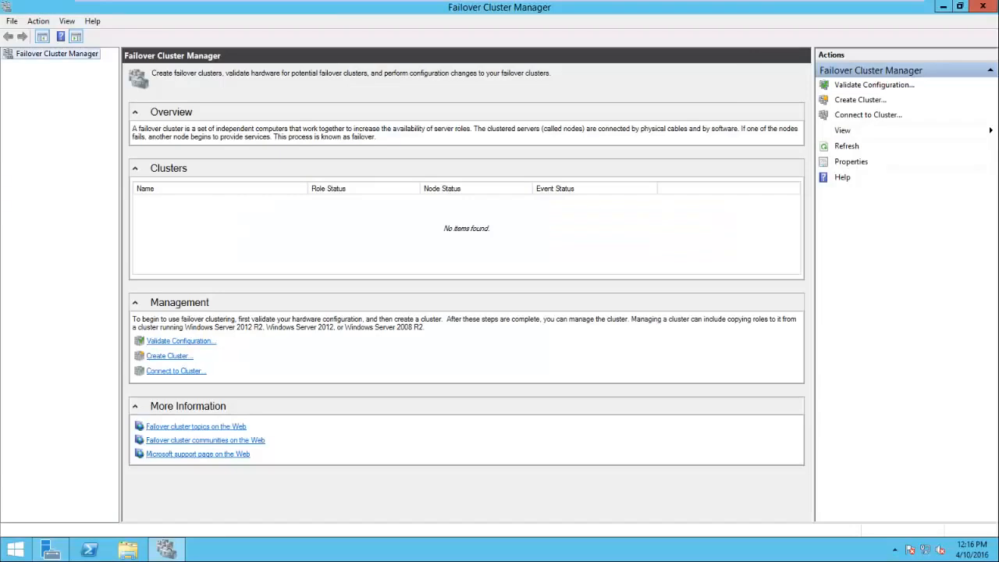
Open a Command Prompt on this server and run hostname to check the computer's name
{"action": "left_click", "coordinate": [23, 551]}
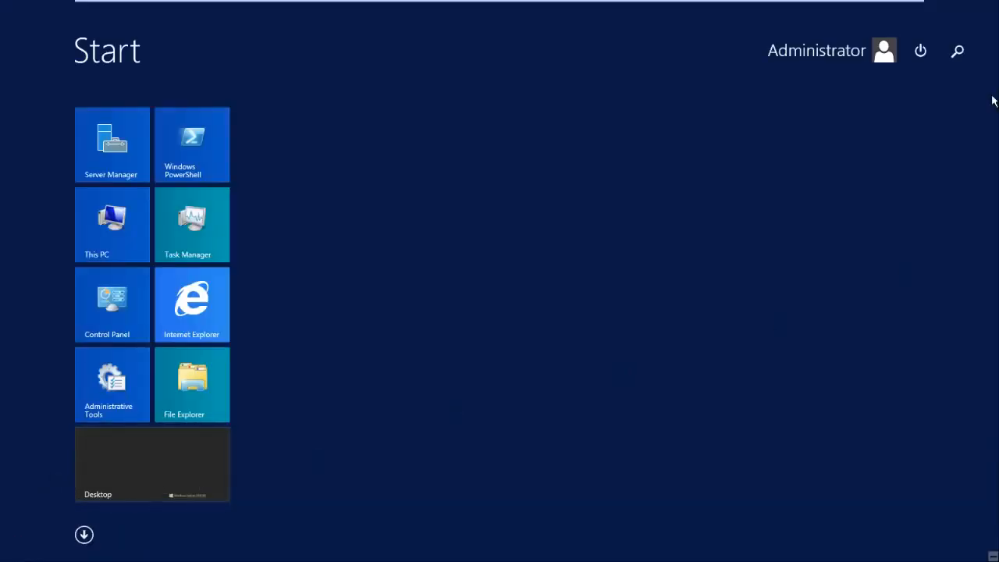
{"action": "type", "text": "cmd"}
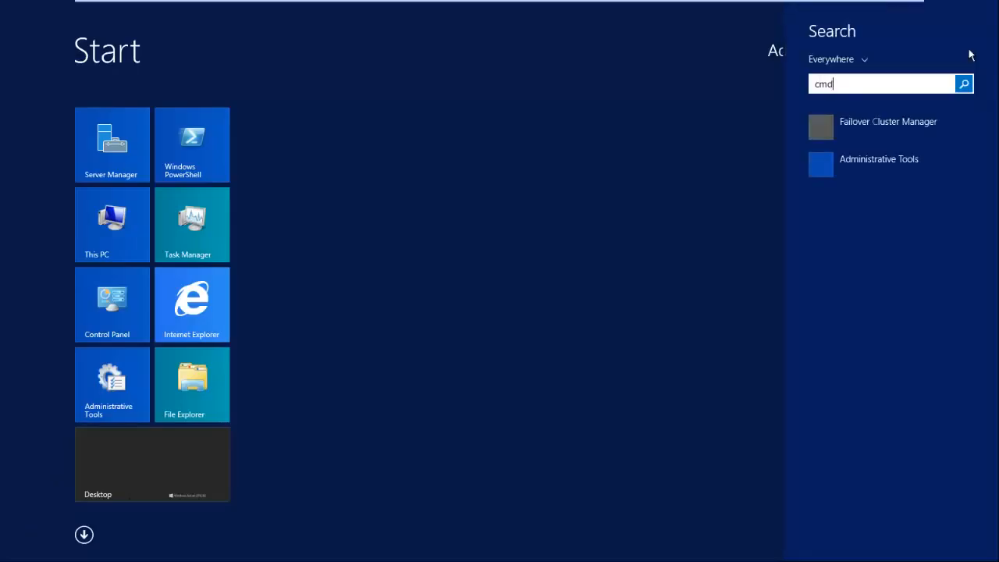
{"action": "key", "text": "Return"}
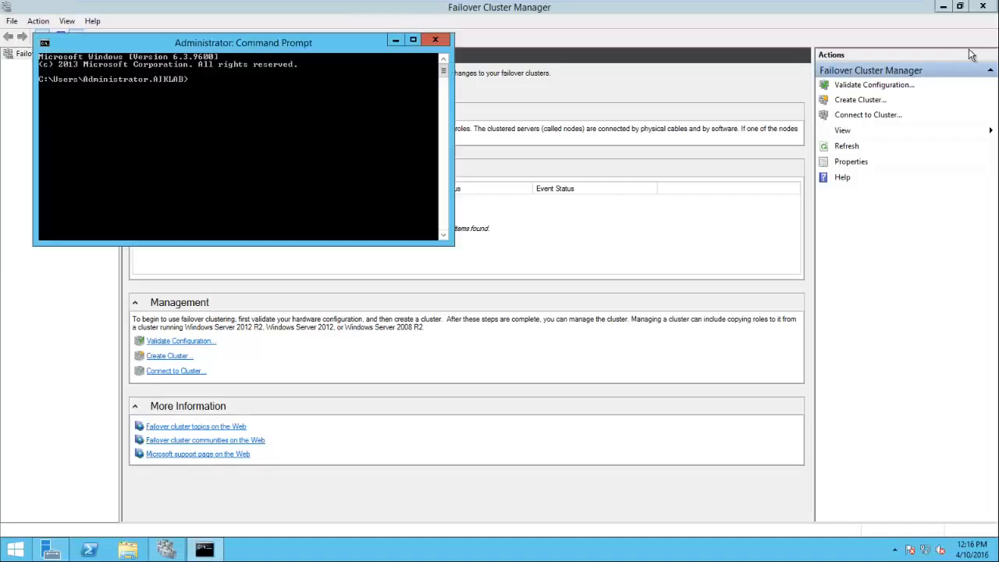
{"action": "type", "text": "hotname"}
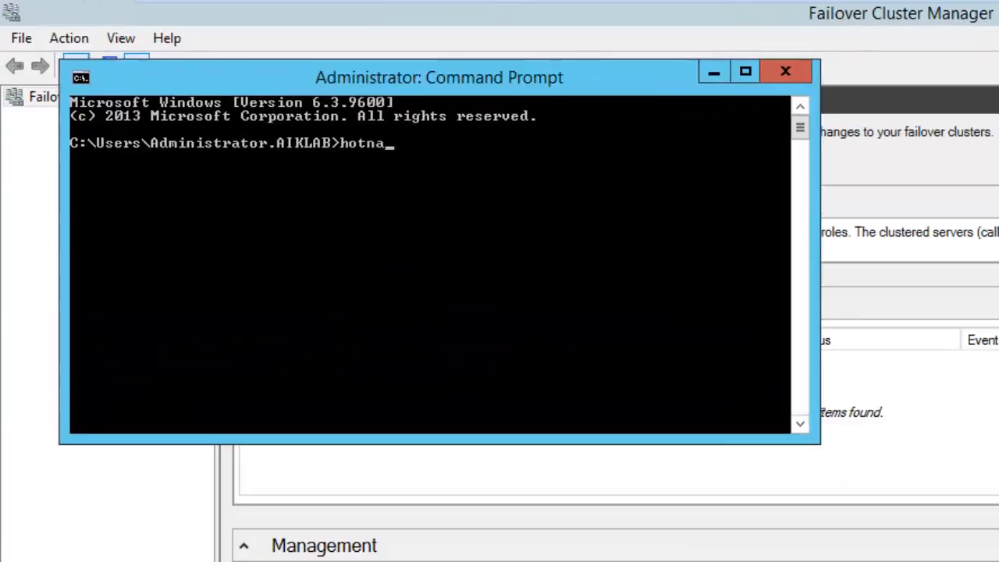
{"action": "key", "text": "Return"}
{"action": "type", "text": "hostnam"}
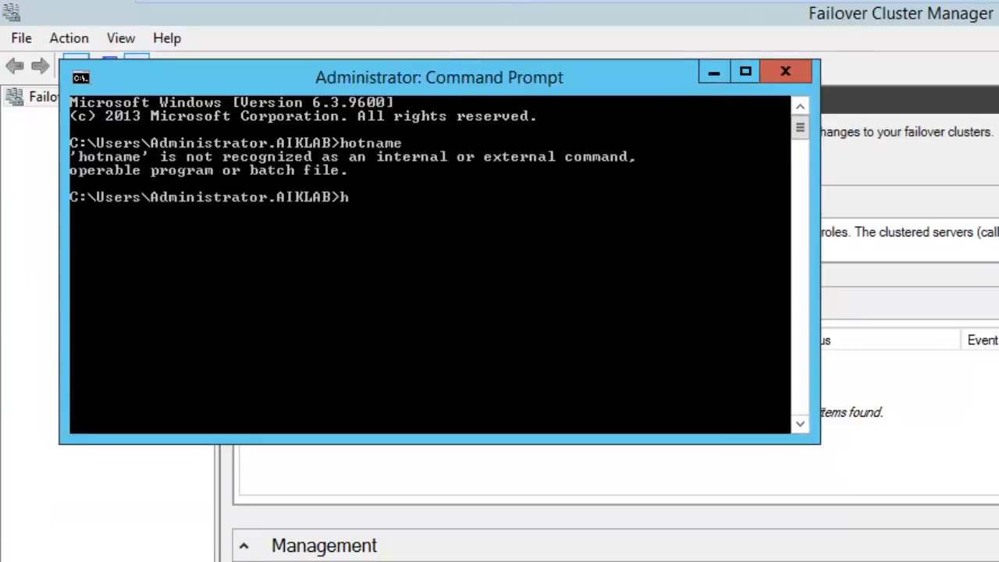
{"action": "type", "text": "e"}
{"action": "key", "text": "Return"}
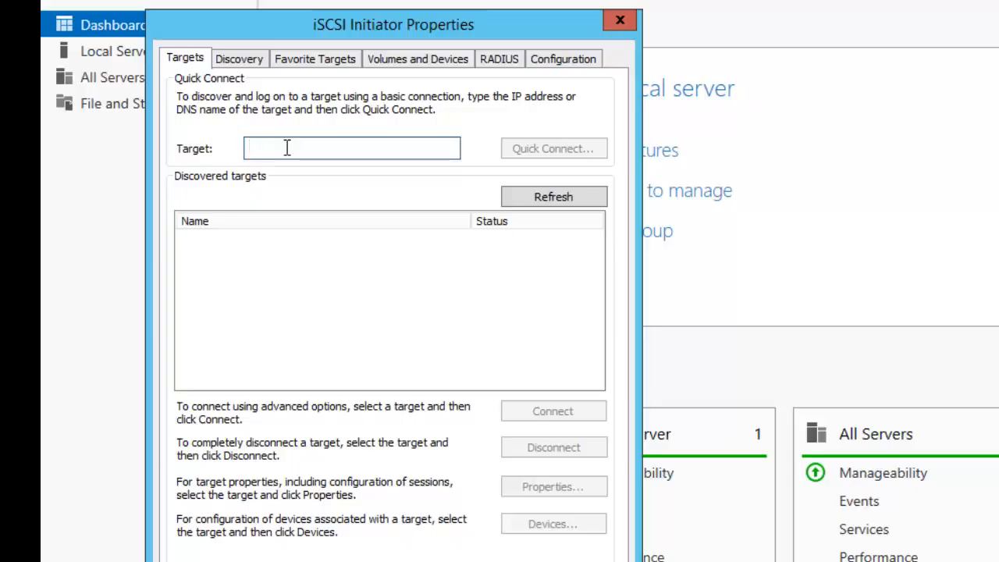
Quick-connect the iSCSI initiator to the target server at 192.168.0.130 and close the connection report
{"action": "type", "text": "192.1"}
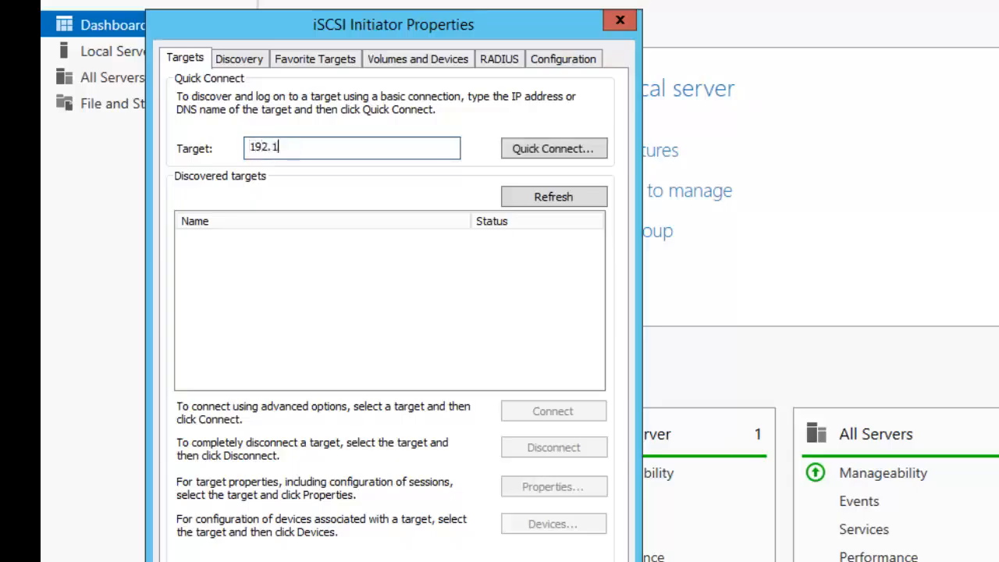
{"action": "type", "text": "68.0.130"}
{"action": "left_click", "coordinate": [568, 148]}
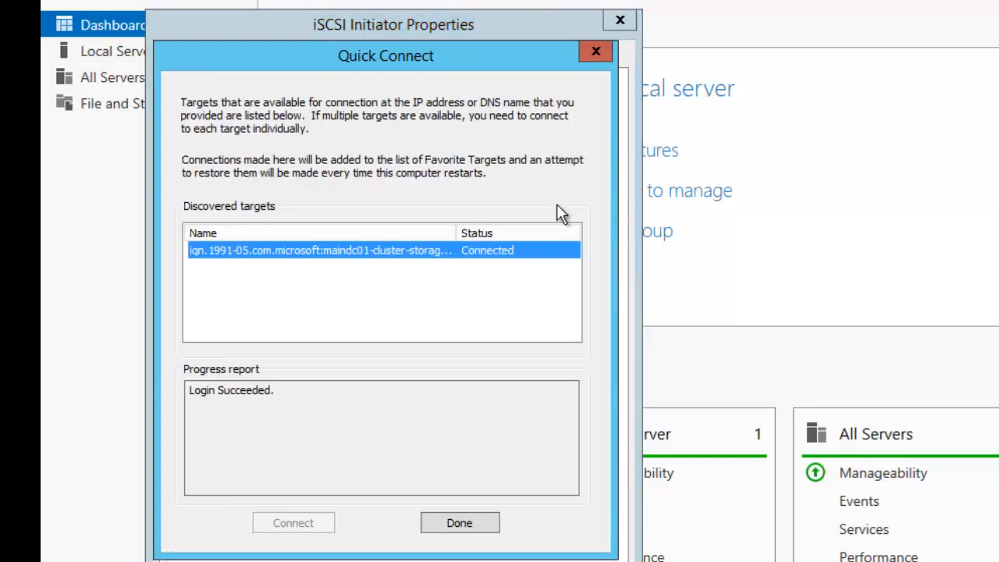
{"action": "left_click", "coordinate": [453, 528]}
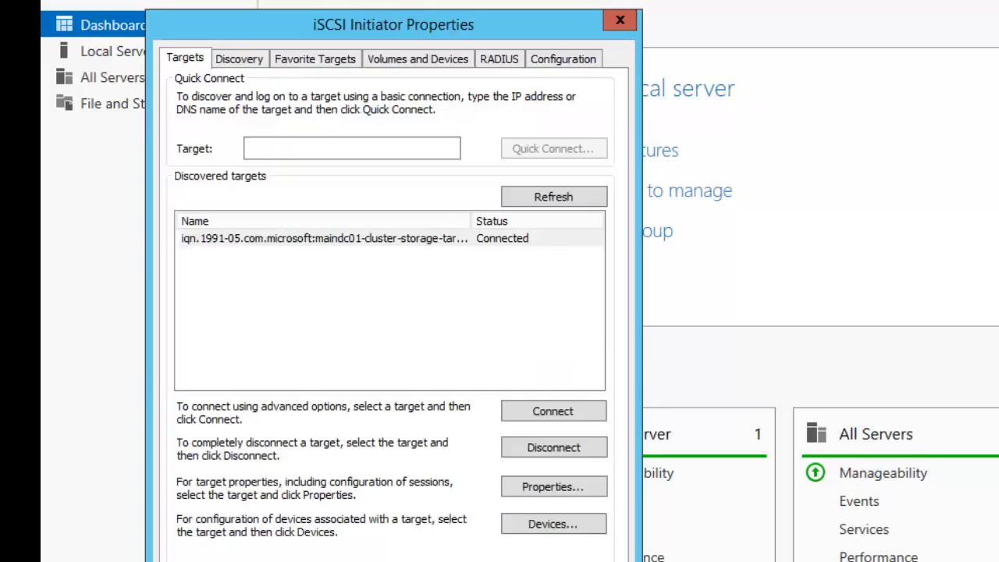
Close the iSCSI initiator properties, launch Disk Management from the Command Prompt with start diskmgmt.msc, and maximize its window
{"action": "key", "text": "Return"}
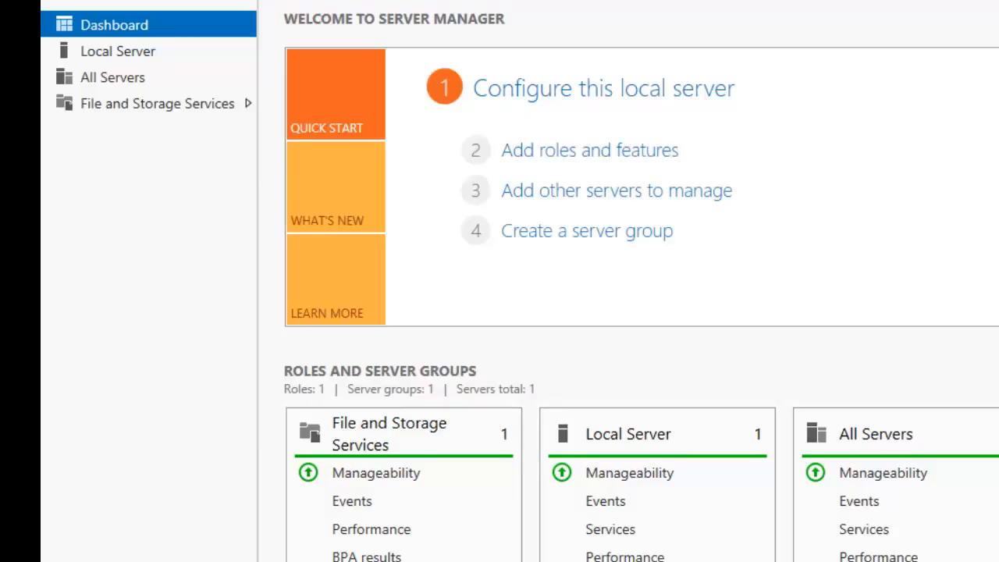
{"action": "key", "text": "alt+Tab"}
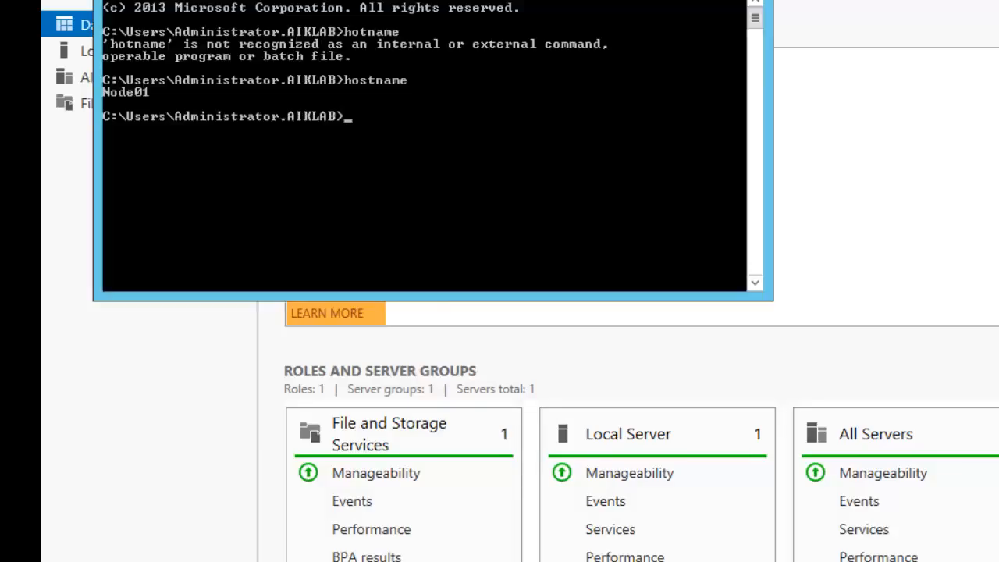
{"action": "type", "text": "start disk"}
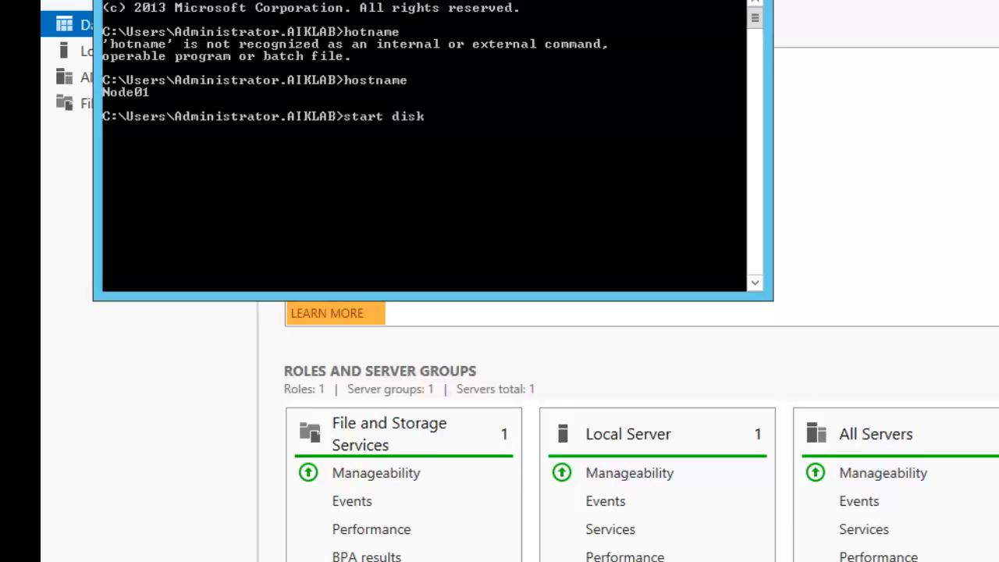
{"action": "type", "text": "mgmt.msc"}
{"action": "key", "text": "Return"}
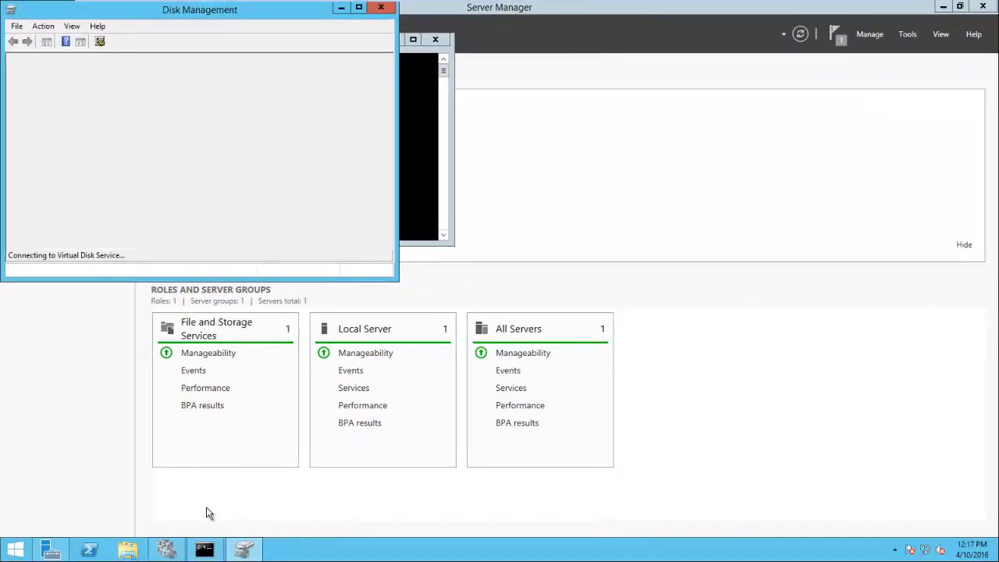
{"action": "double_click", "coordinate": [264, 11]}
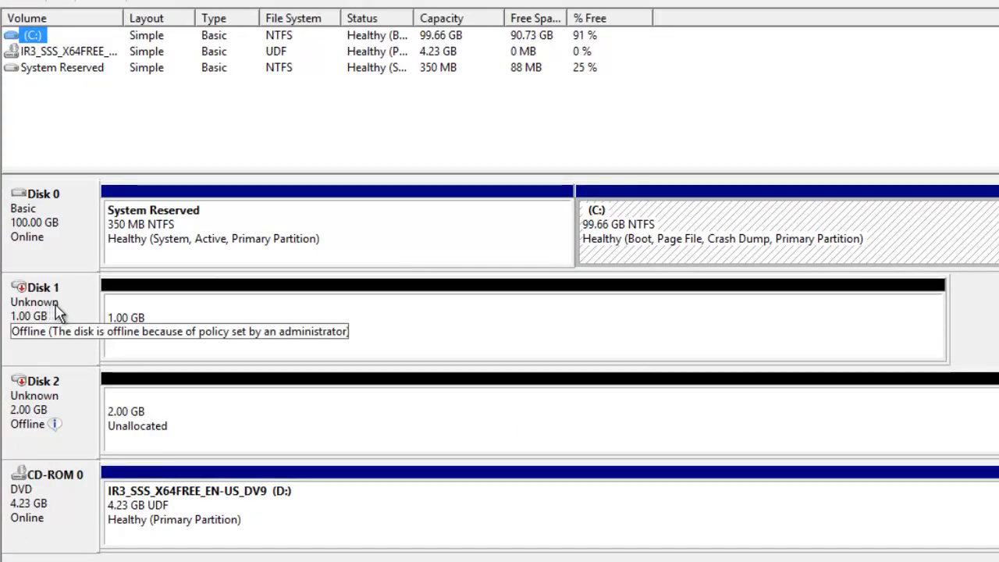
Bring the offline 1 GB Disk 1 online and initialize it with the MBR partition style
{"action": "mouse_move", "coordinate": [78, 434]}
{"action": "mouse_move", "coordinate": [57, 328]}
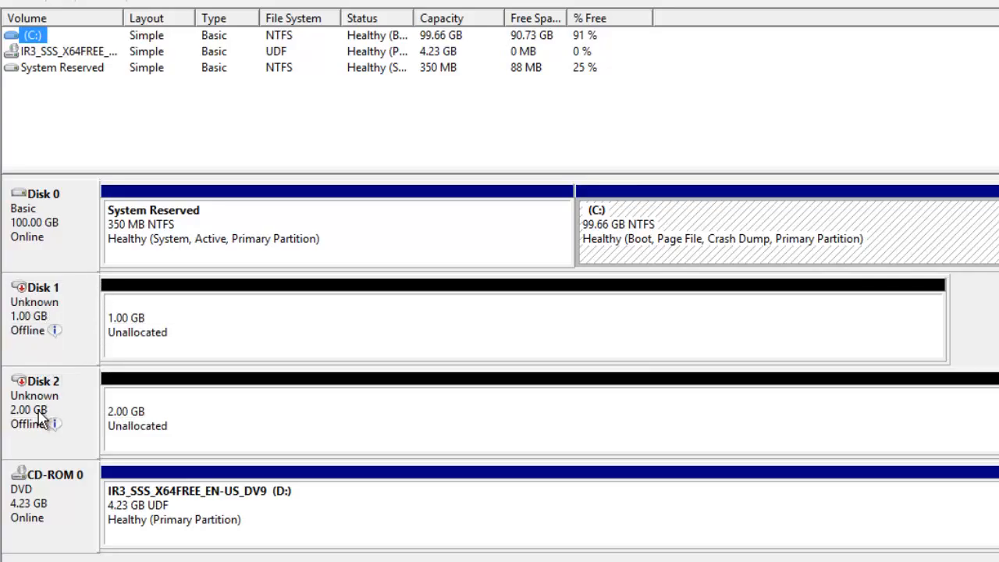
{"action": "right_click", "coordinate": [76, 320]}
{"action": "left_click", "coordinate": [102, 328]}
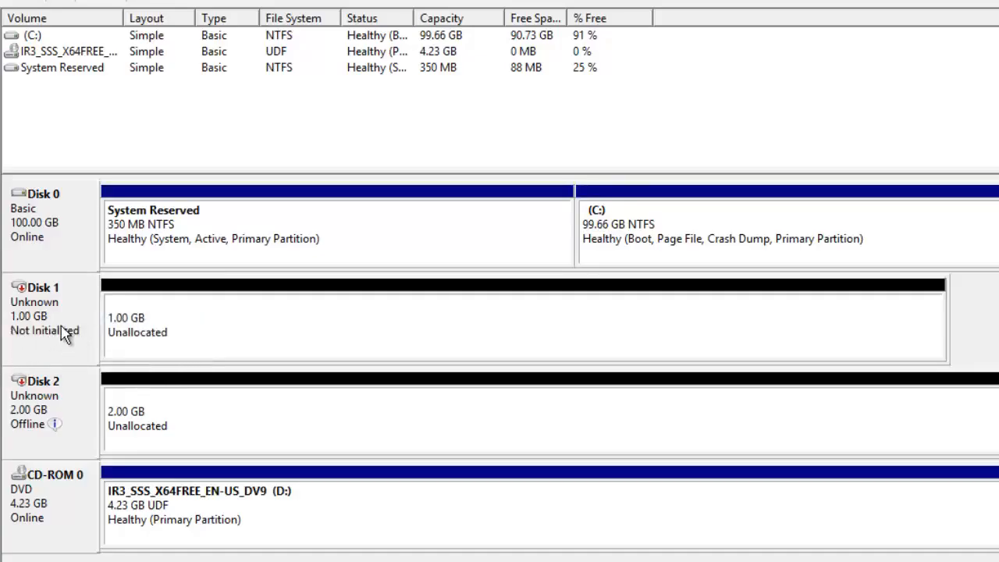
{"action": "right_click", "coordinate": [66, 332]}
{"action": "left_click", "coordinate": [100, 341]}
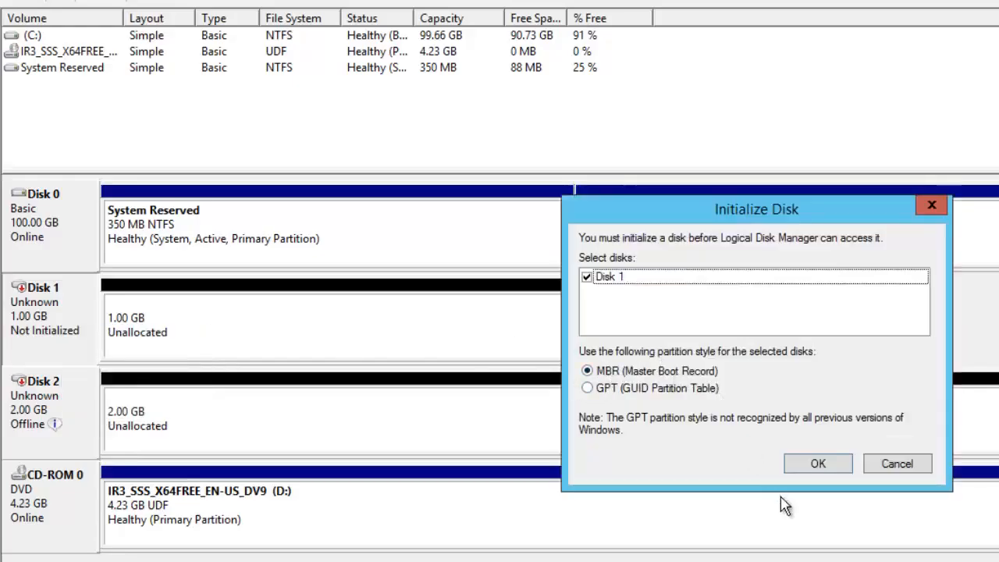
{"action": "left_click", "coordinate": [817, 467]}
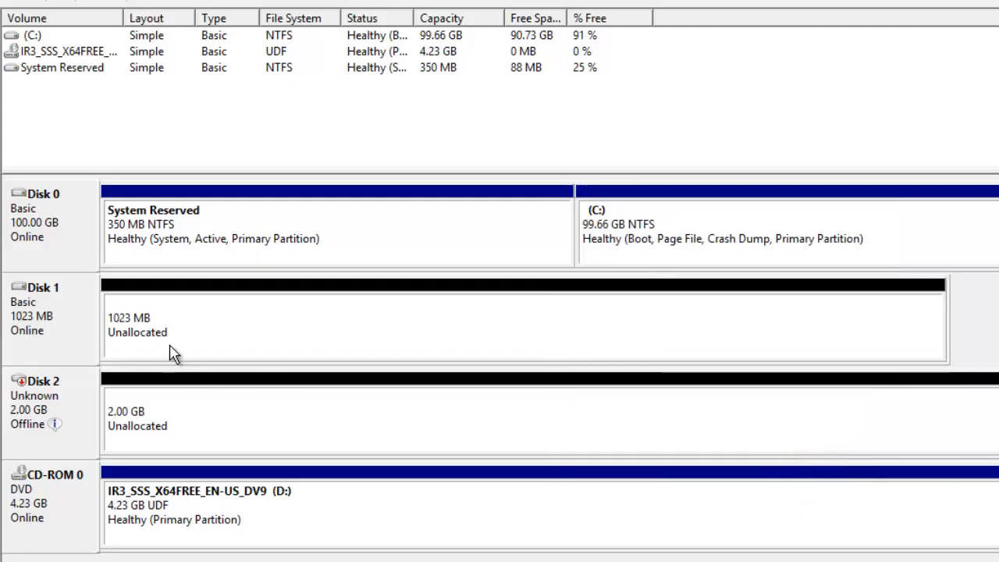
Set up a new simple volume on Disk 1's unallocated space with the full 1021 MB size and drive letter Q
{"action": "right_click", "coordinate": [174, 335]}
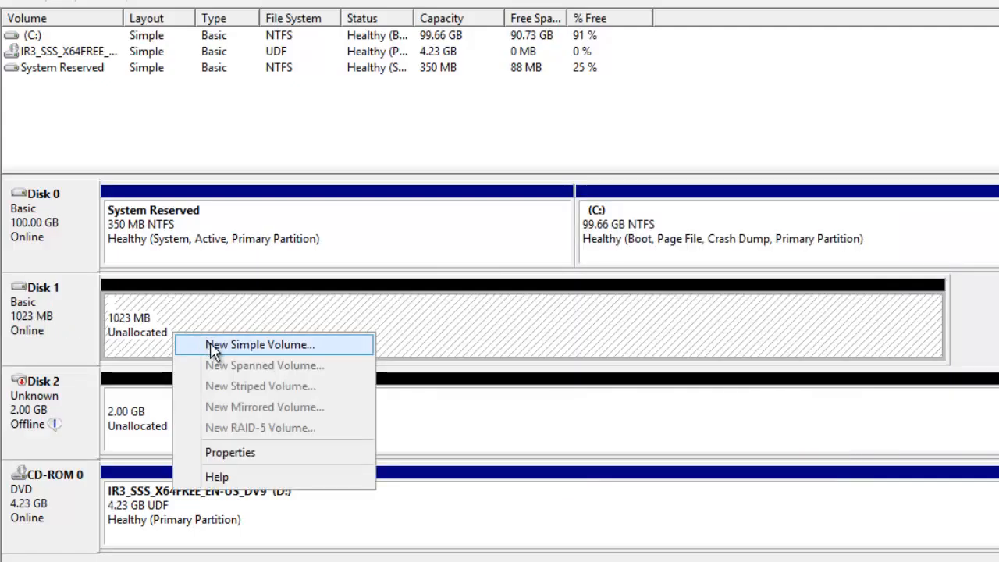
{"action": "left_click", "coordinate": [211, 344]}
{"action": "left_click", "coordinate": [388, 378]}
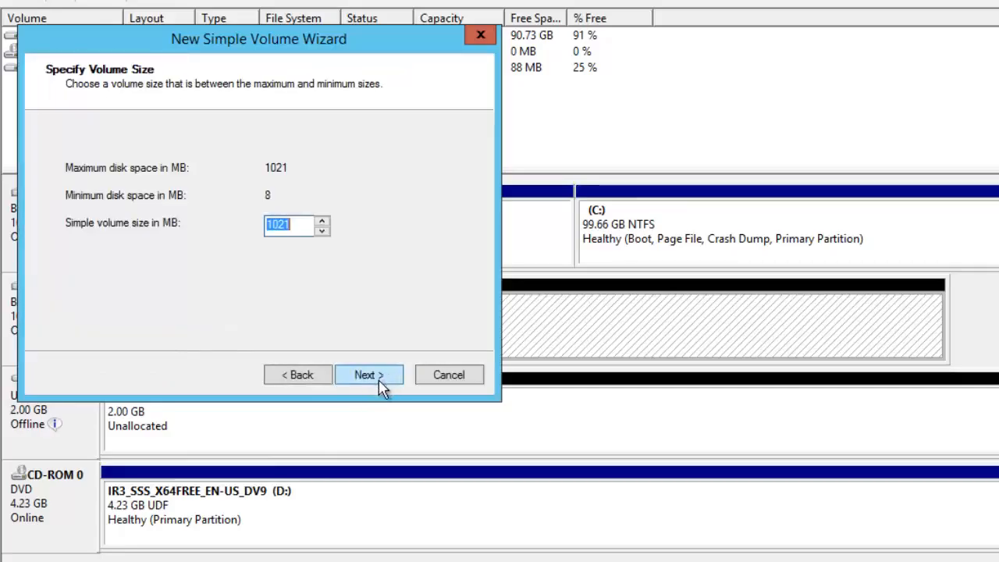
{"action": "left_click", "coordinate": [381, 390]}
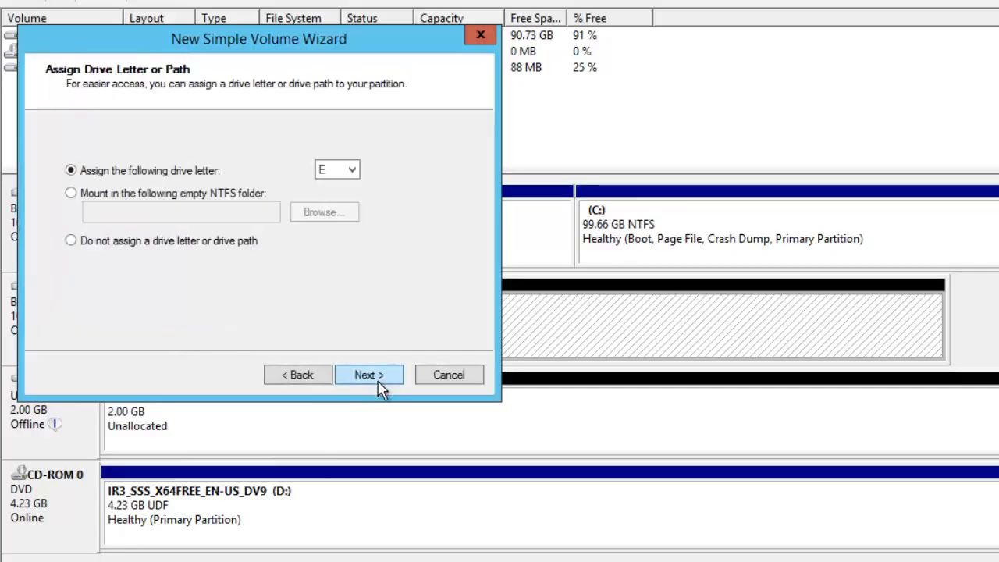
{"action": "left_click", "coordinate": [336, 170]}
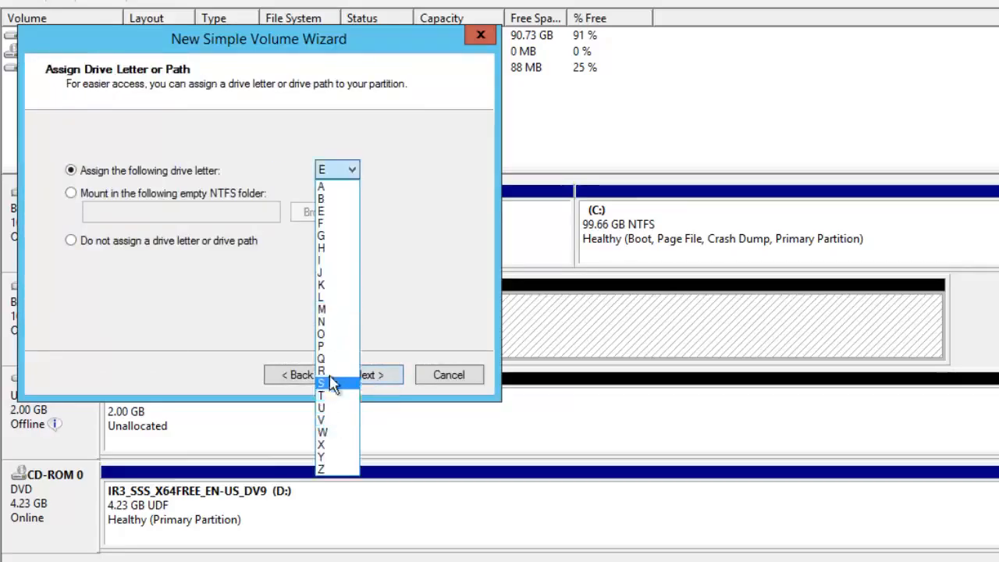
{"action": "left_click", "coordinate": [336, 371]}
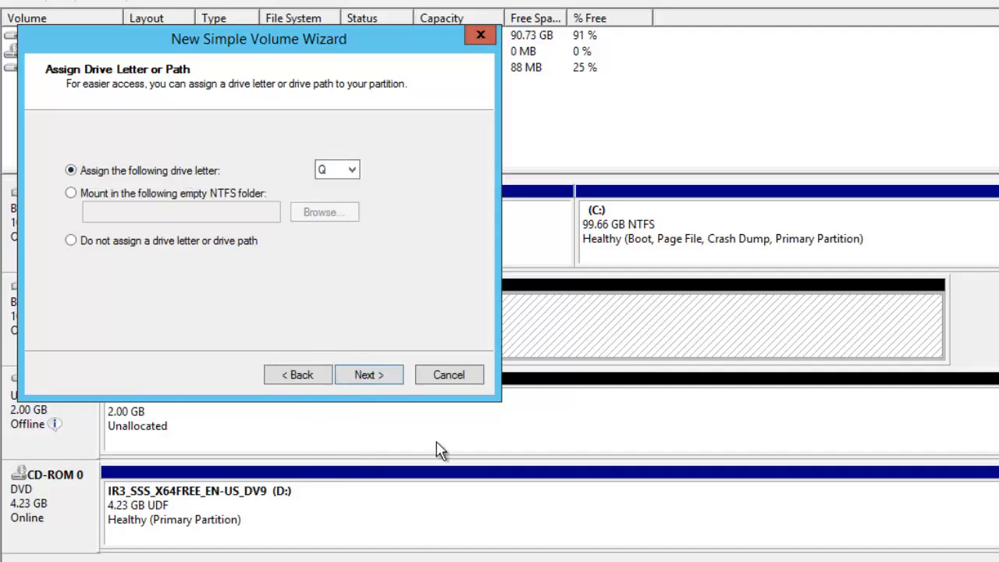
{"action": "left_click", "coordinate": [375, 382]}
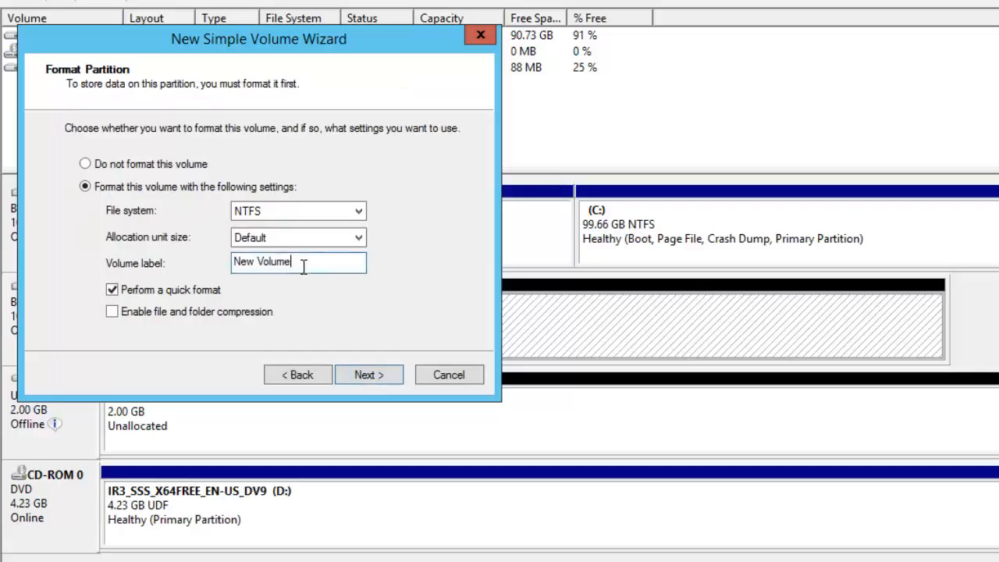
Select the default volume label in the new volume's format settings for replacement
{"action": "left_click_drag", "start_coordinate": [299, 263], "coordinate": [129, 267]}
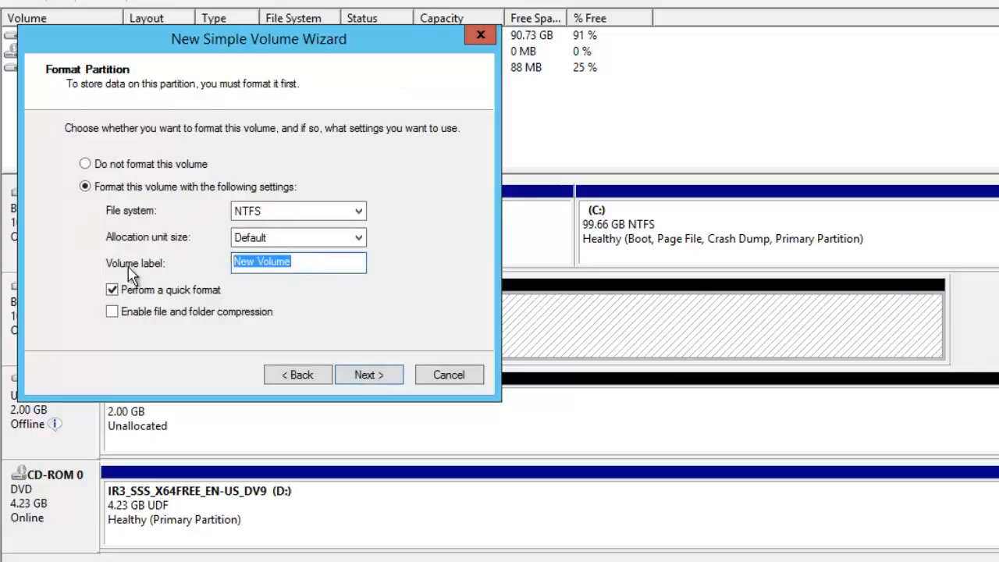